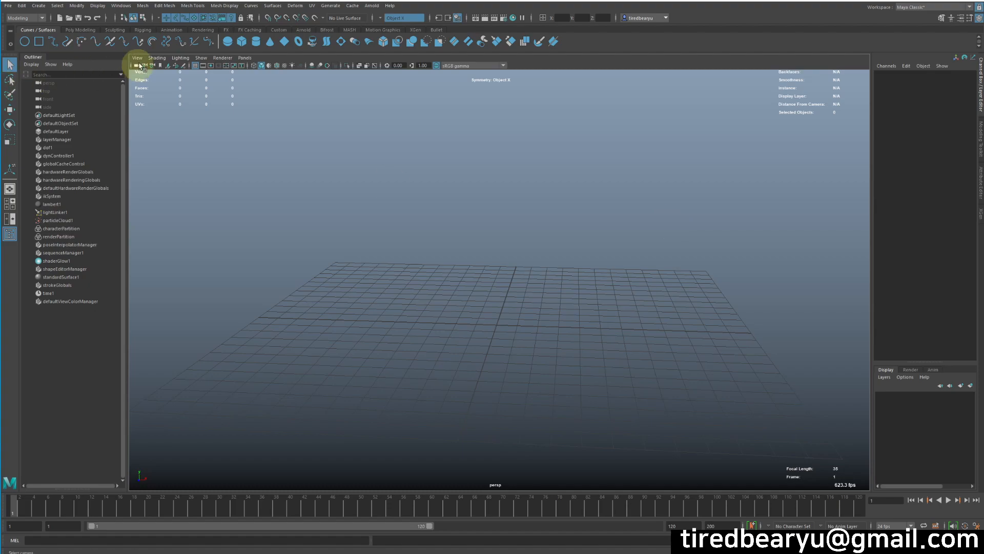
# Create a polygon sphere, scale it down uniformly to about 0.7 and stretch it vertically into a tall ellipsoid.
pyautogui.click(68, 31)
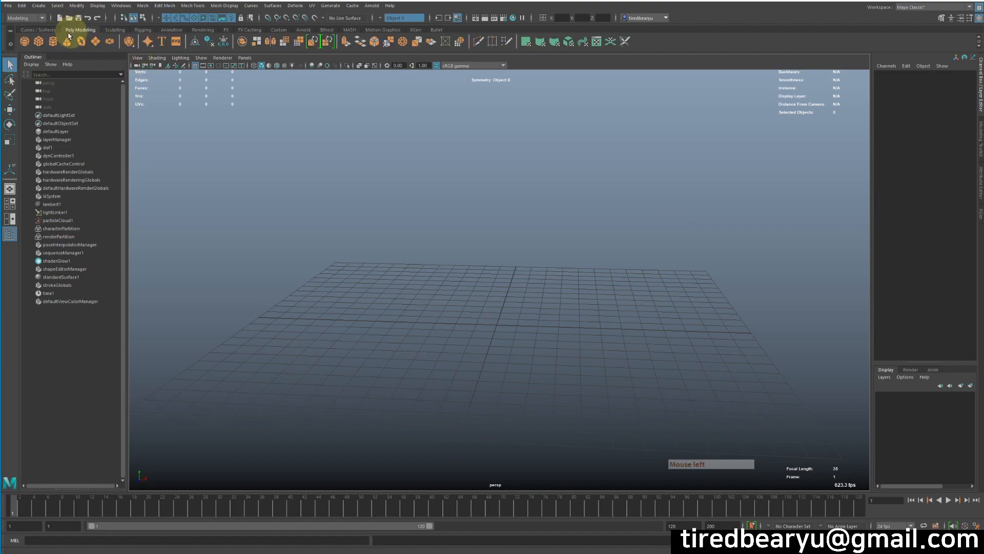
pyautogui.click(29, 47)
pyautogui.keyDown('alt'); pyautogui.moveTo(538, 272); pyautogui.dragTo(506, 257); pyautogui.keyUp('alt')
pyautogui.keyDown('alt'); pyautogui.moveTo(506, 257); pyautogui.dragTo(567, 262, button='right'); pyautogui.keyUp('alt')
pyautogui.press('r')
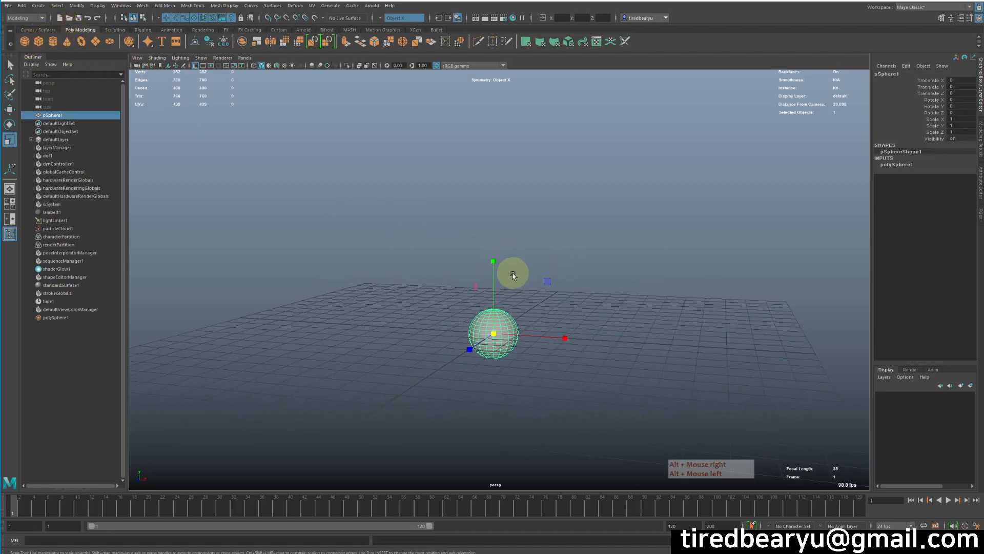
pyautogui.moveTo(496, 334); pyautogui.dragTo(472, 334)
pyautogui.moveTo(500, 261); pyautogui.dragTo(478, 62)
# Raise the ellipsoid above the grid to about Y 3.149 and adjust its vertical scale to about 2.645.
pyautogui.press('w')
pyautogui.moveTo(495, 262); pyautogui.dragTo(487, 183)
pyautogui.press('r')
pyautogui.moveTo(494, 256); pyautogui.dragTo(512, 259)
# Leave the scale tool and switch from the Modeling to the Rigging menu set.
pyautogui.press('q')
pyautogui.click(95, 7)
pyautogui.click(96, 7)
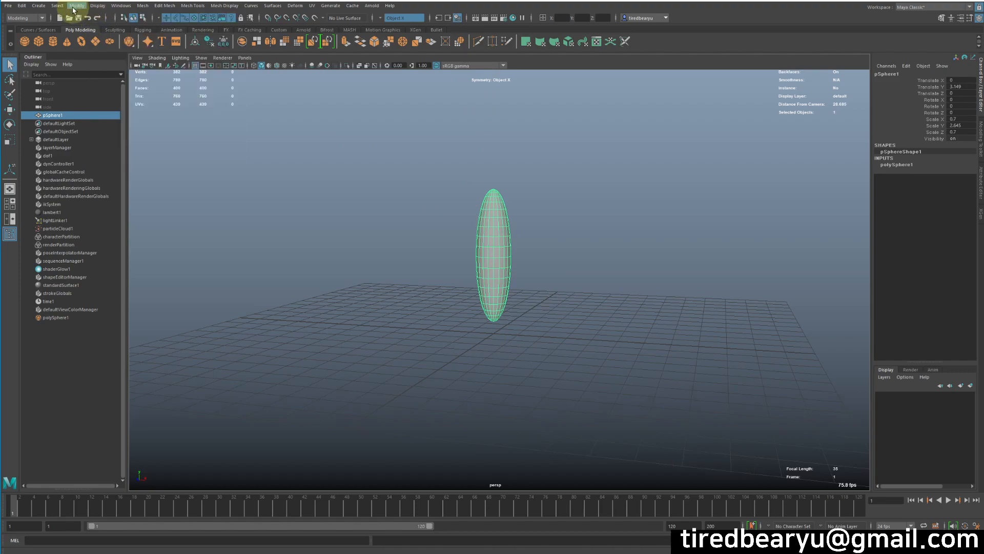
pyautogui.click(30, 19)
pyautogui.click(30, 32)
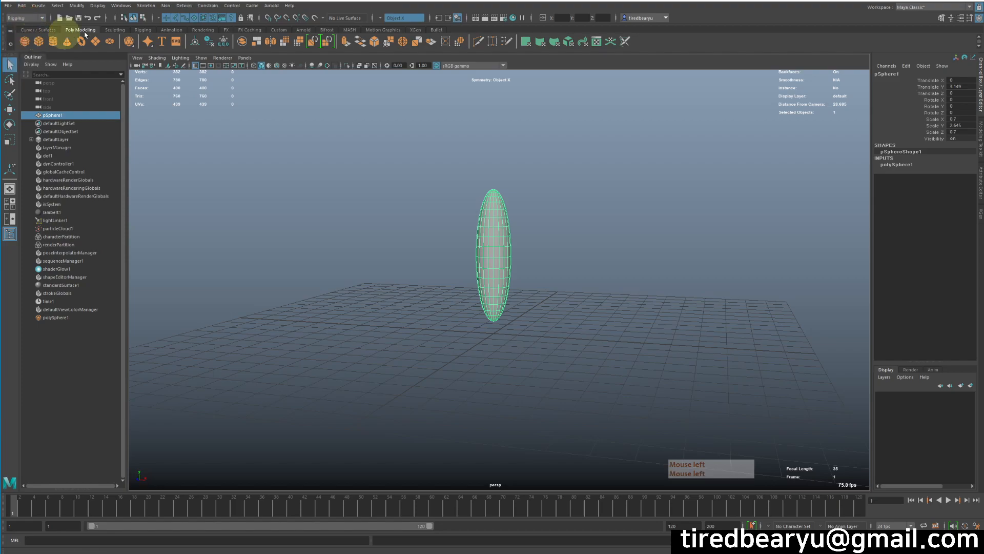
# Create a chain of five joints from the base to the tip of the ellipsoid, using the wireframe side view.
pyautogui.click(146, 5)
pyautogui.click(162, 25)
pyautogui.press('space')
pyautogui.press('space')
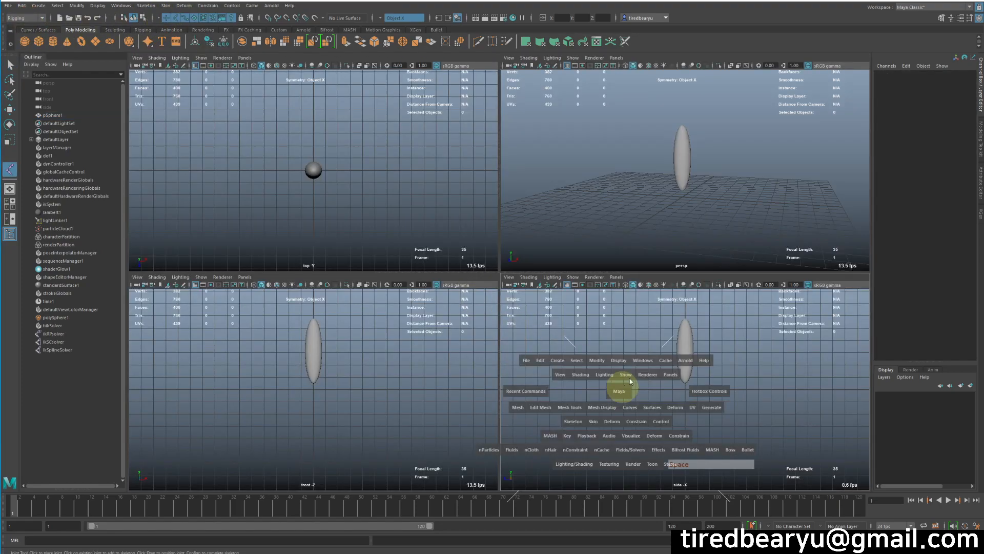
pyautogui.scroll(2, 576, 299)
pyautogui.press('4')
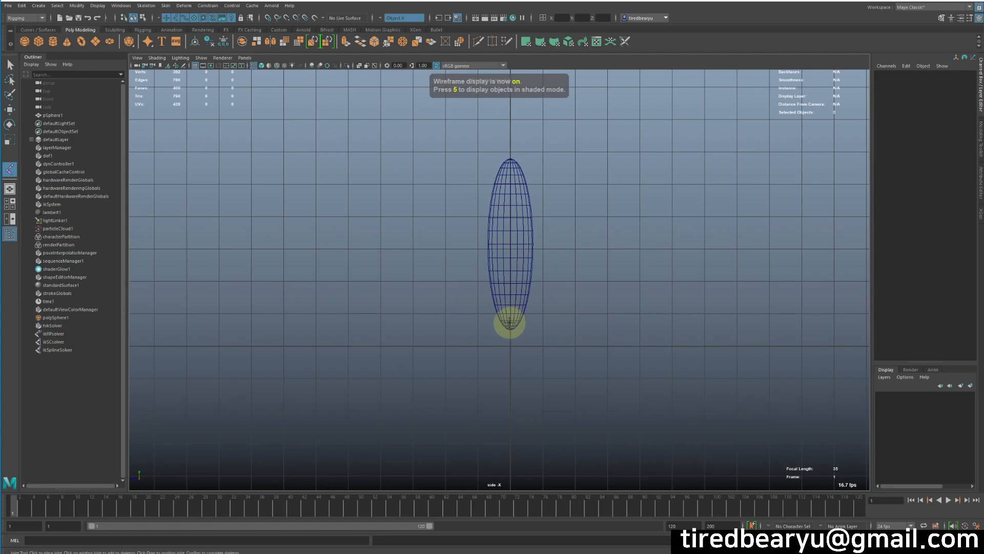
pyautogui.click(510, 321)
pyautogui.click(515, 268)
pyautogui.click(511, 225)
pyautogui.click(512, 181)
pyautogui.click(509, 157)
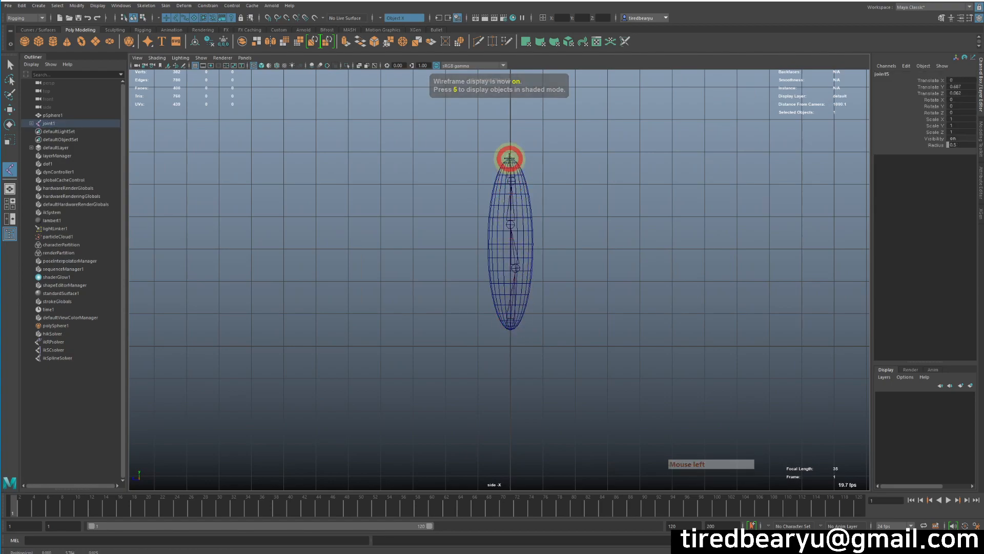
pyautogui.press('Return')
pyautogui.press('w')
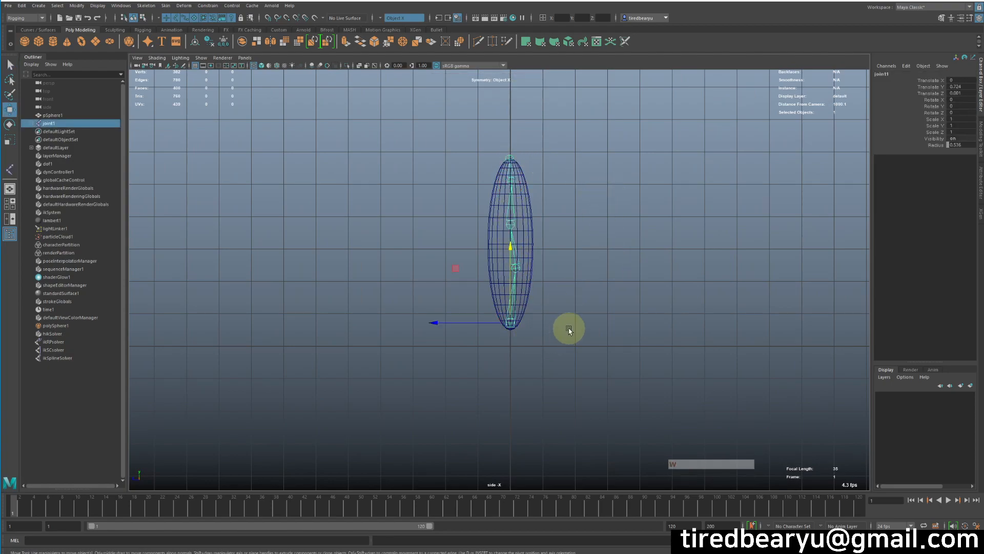
# Bind the ellipsoid to the joint chain with Bind Skin in the perspective view.
pyautogui.press('space')
pyautogui.press('space')
pyautogui.keyDown('alt'); pyautogui.moveTo(663, 200); pyautogui.dragTo(653, 228, button='right'); pyautogui.keyUp('alt')
pyautogui.press('q')
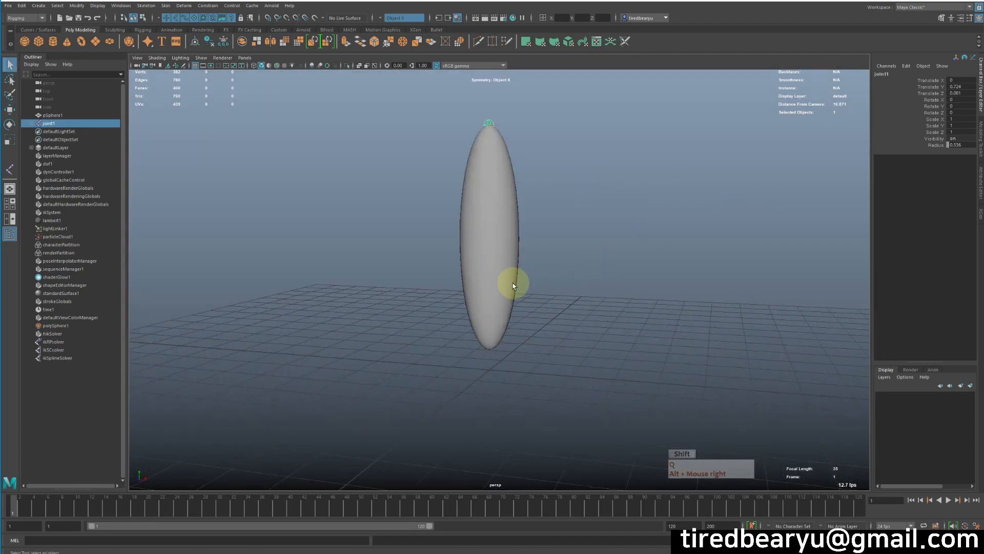
pyautogui.keyDown('shift'); pyautogui.click(515, 285); pyautogui.keyUp('shift')
pyautogui.click(165, 6)
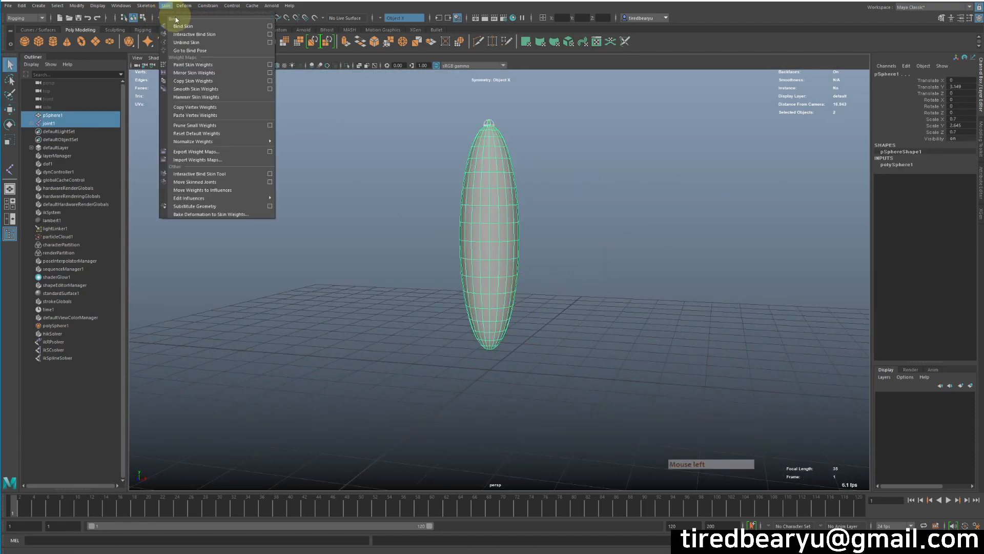
pyautogui.click(183, 26)
# Test the skin binding with several trial moves, undo each one and clear the selection.
pyautogui.keyDown('alt'); pyautogui.moveTo(605, 275); pyautogui.dragTo(575, 248, button='right'); pyautogui.keyUp('alt')
pyautogui.press('w')
pyautogui.moveTo(528, 337); pyautogui.dragTo(518, 288, button='middle')
pyautogui.press('z')
pyautogui.moveTo(528, 299); pyautogui.dragTo(531, 248)
pyautogui.press('z')
pyautogui.moveTo(622, 365); pyautogui.dragTo(648, 338, button='middle')
pyautogui.press('z')
pyautogui.click(664, 281)
# Open the Paint Skin Weights tool on the ellipsoid in wireframe display, close its settings and deselect the mesh.
pyautogui.click(538, 242)
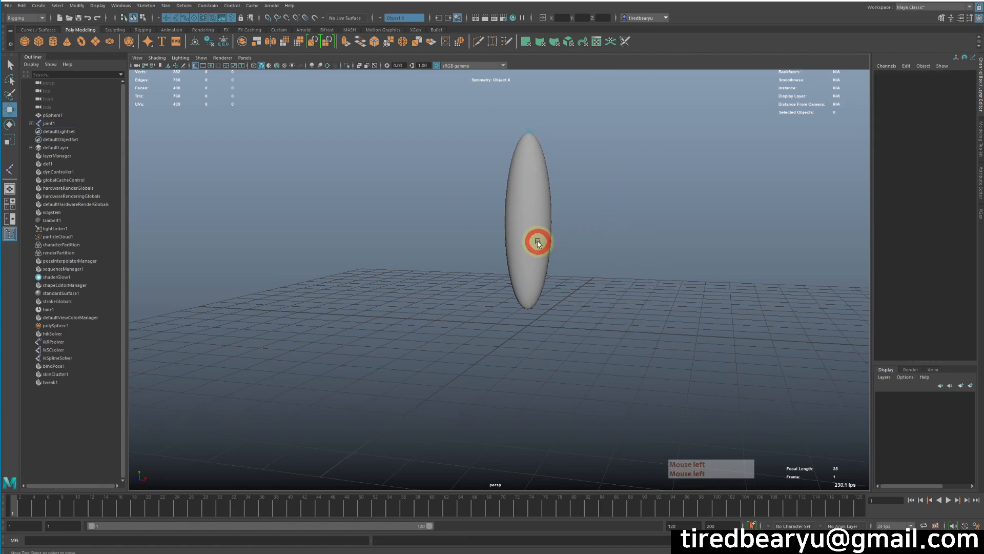
pyautogui.keyDown('alt'); pyautogui.moveTo(549, 241); pyautogui.dragTo(534, 240); pyautogui.keyUp('alt')
pyautogui.keyDown('alt'); pyautogui.moveTo(535, 240); pyautogui.dragTo(682, 243, button='right'); pyautogui.keyUp('alt')
pyautogui.press('4')
pyautogui.moveTo(710, 198); pyautogui.dragTo(667, 185, button='right')
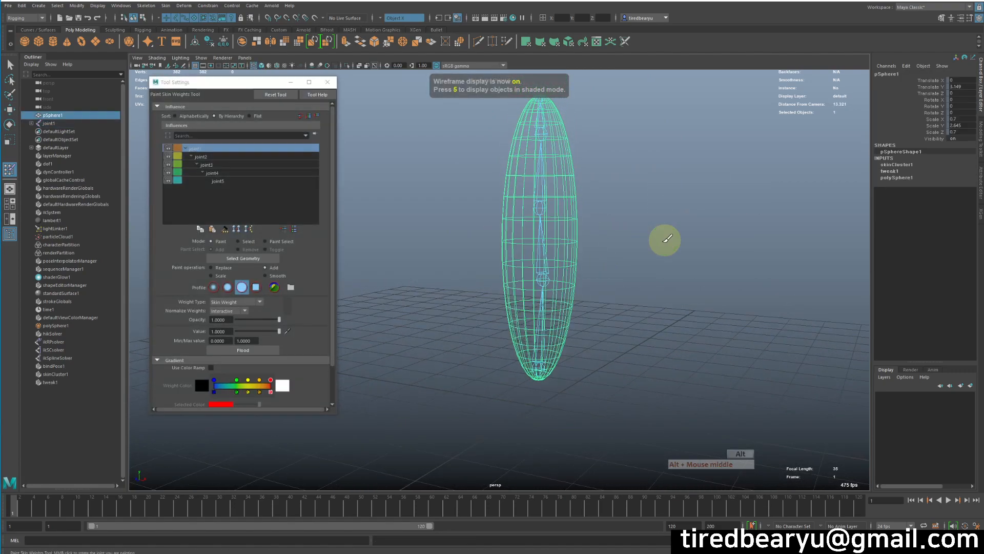
pyautogui.click(327, 83)
pyautogui.press('w')
pyautogui.click(758, 235)
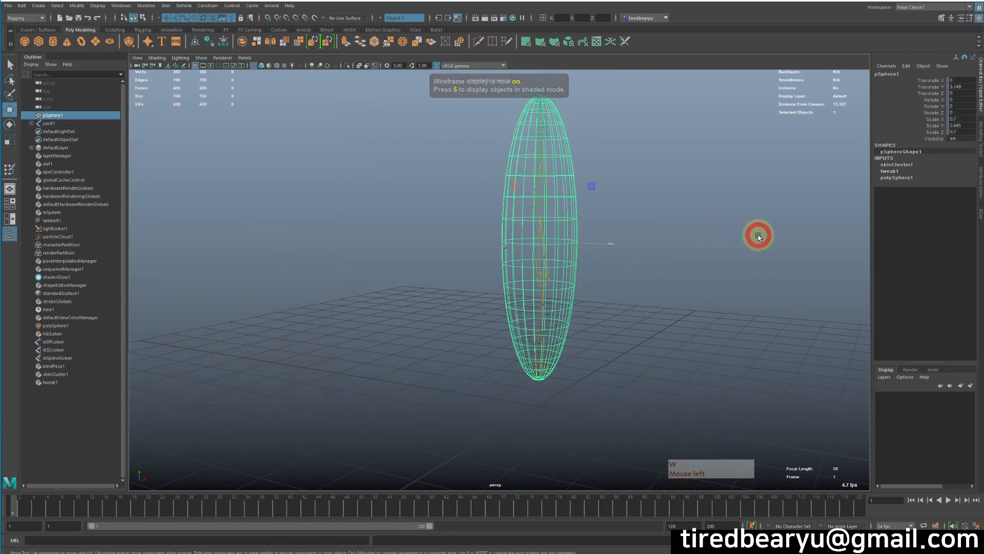
# Reselect the ellipsoid and start painting the weights of its skinCluster1 deformer.
pyautogui.moveTo(472, 275); pyautogui.dragTo(631, 304)
pyautogui.click(631, 258)
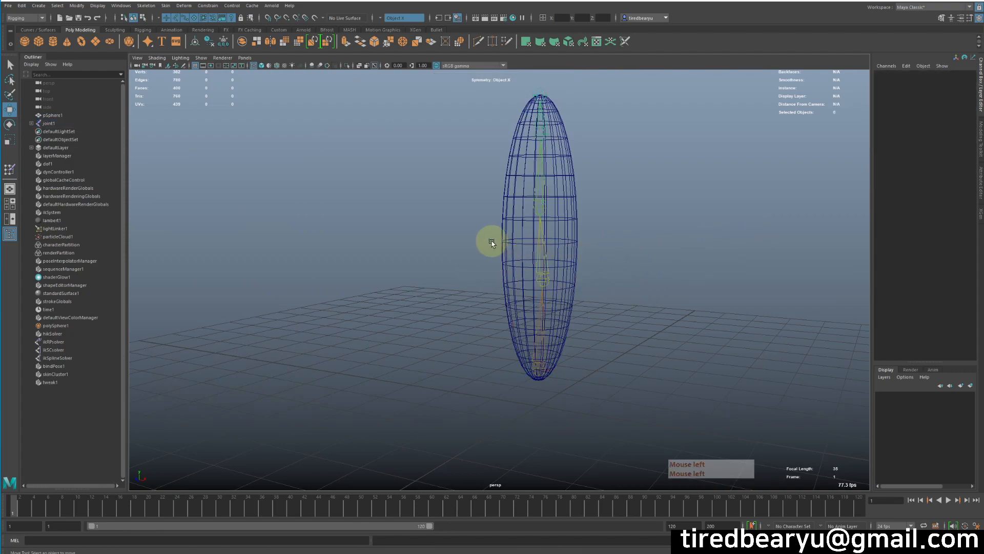
pyautogui.moveTo(491, 241); pyautogui.dragTo(611, 245)
pyautogui.rightClick(568, 176)
pyautogui.click(568, 179)
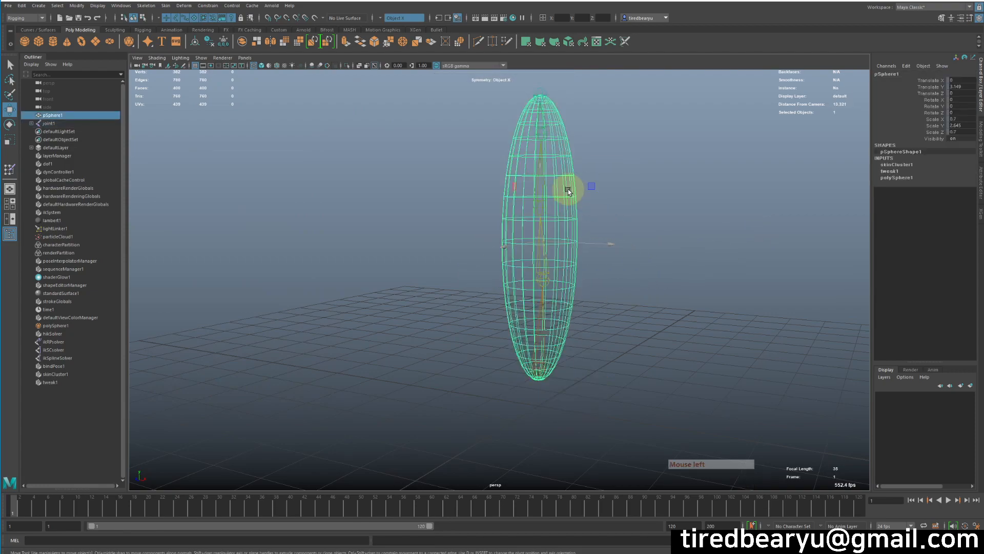
pyautogui.rightClick(568, 189)
pyautogui.moveTo(585, 343)
pyautogui.moveTo(584, 326)
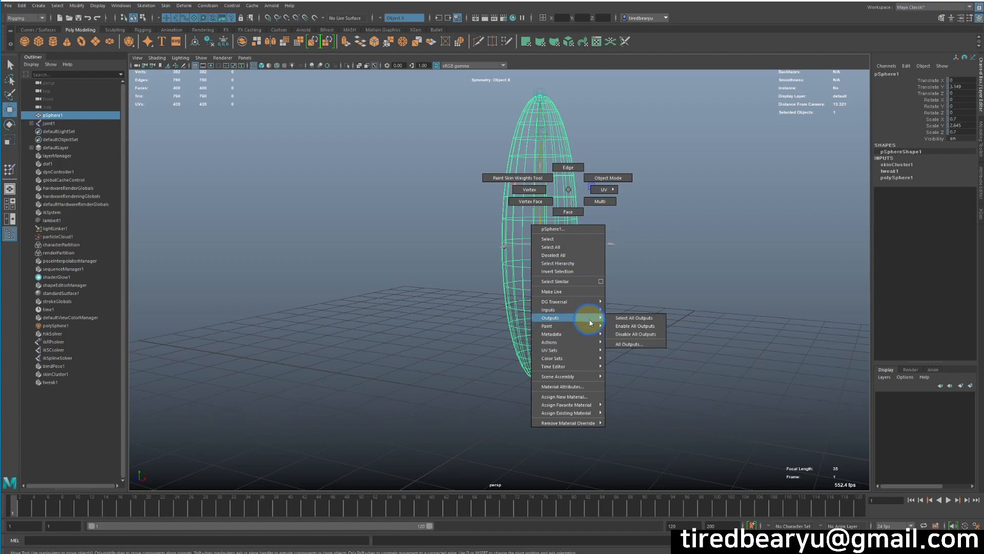
pyautogui.moveTo(641, 349)
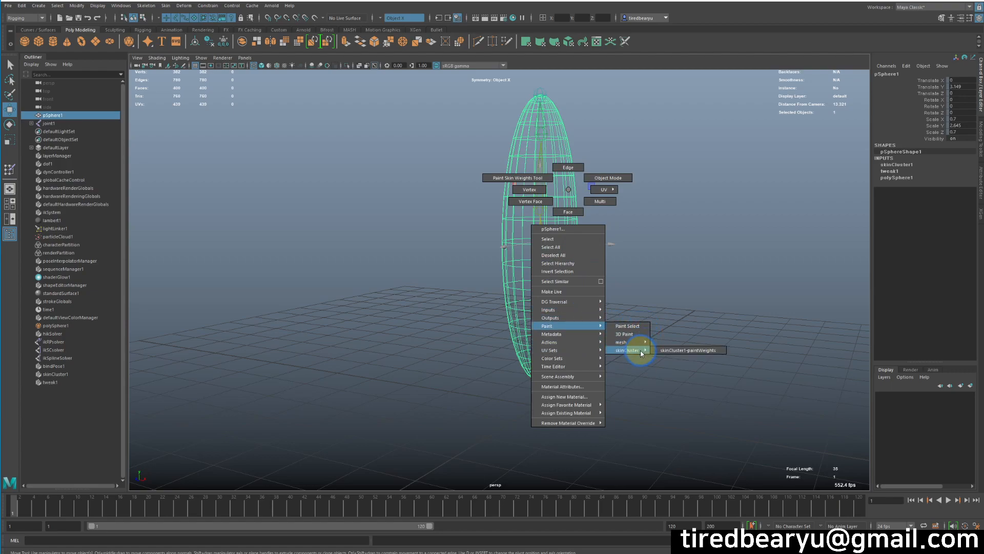
pyautogui.click(676, 351)
# Return to shaded display, reactivate the Paint Skin Weights tool on the ellipsoid and open its tool settings.
pyautogui.keyDown('alt'); pyautogui.moveTo(501, 222); pyautogui.dragTo(519, 228); pyautogui.keyUp('alt')
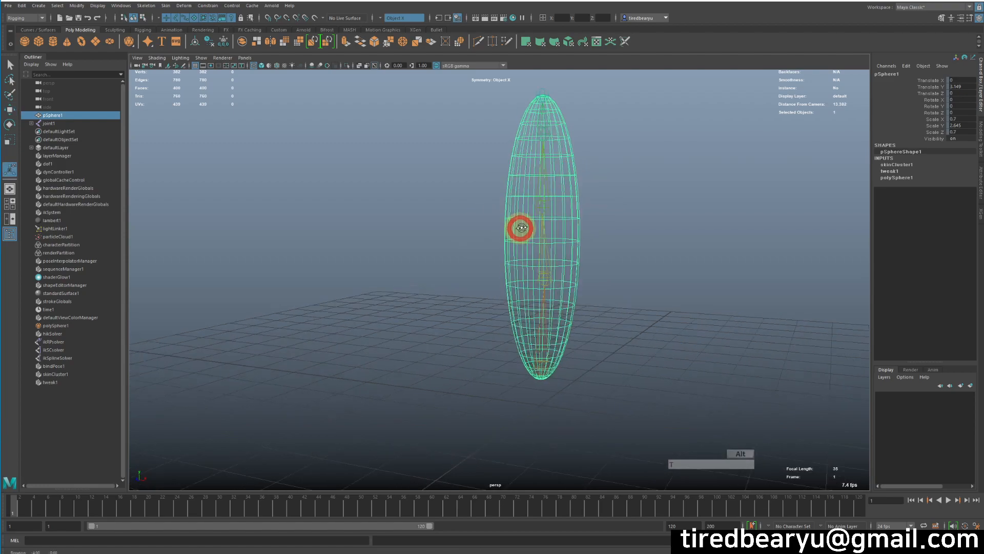
pyautogui.press('5')
pyautogui.keyDown('alt'); pyautogui.moveTo(519, 228); pyautogui.dragTo(549, 231, button='middle'); pyautogui.keyUp('alt')
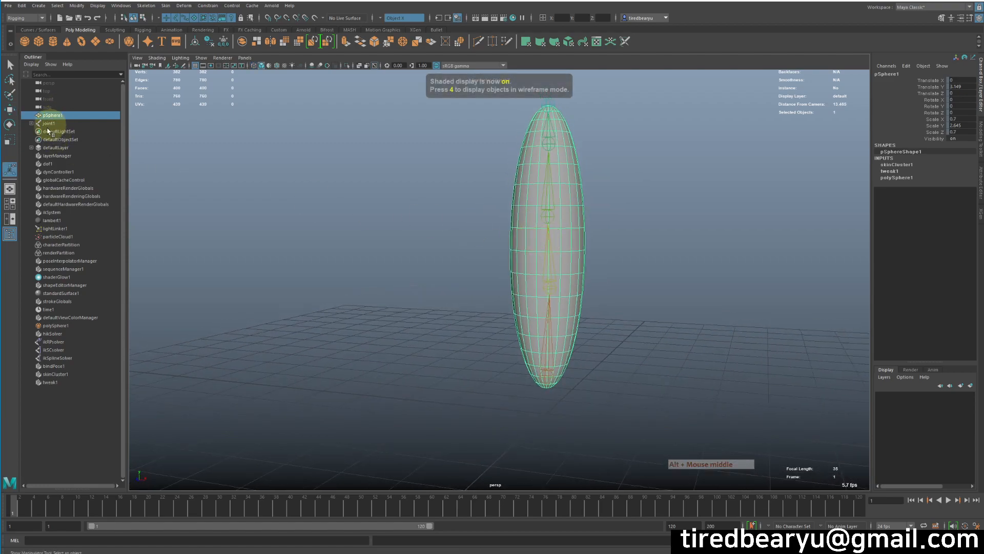
pyautogui.click(277, 202)
pyautogui.click(510, 228)
pyautogui.moveTo(408, 183)
pyautogui.mouseDown(button='right')
pyautogui.moveTo(412, 317)
pyautogui.moveTo(455, 325)
pyautogui.moveTo(468, 343)
pyautogui.moveTo(505, 344)
pyautogui.mouseUp(button='right')
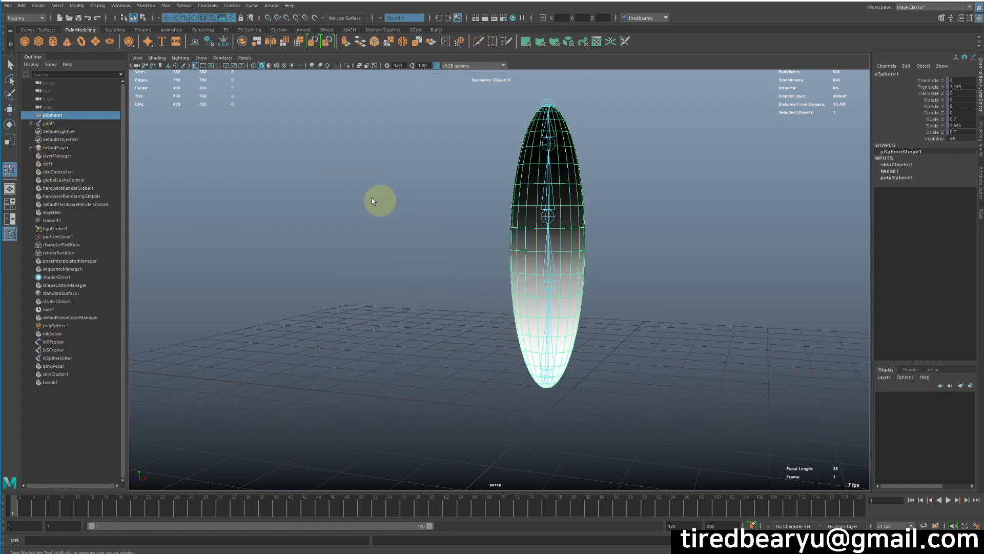
pyautogui.doubleClick(10, 171)
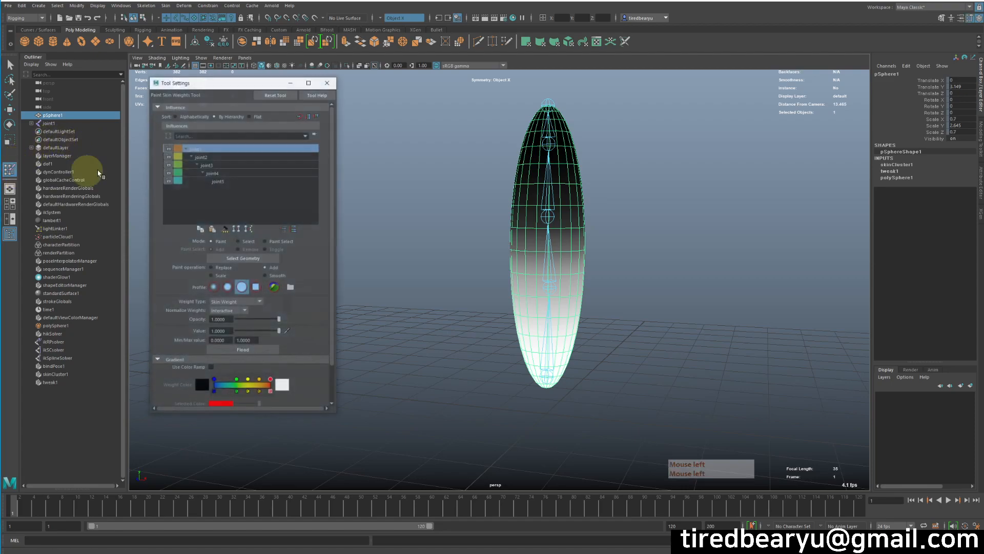
# Examine how the weights of the individual joints, such as joint2 and joint3, are distributed over the ellipsoid.
pyautogui.click(189, 158)
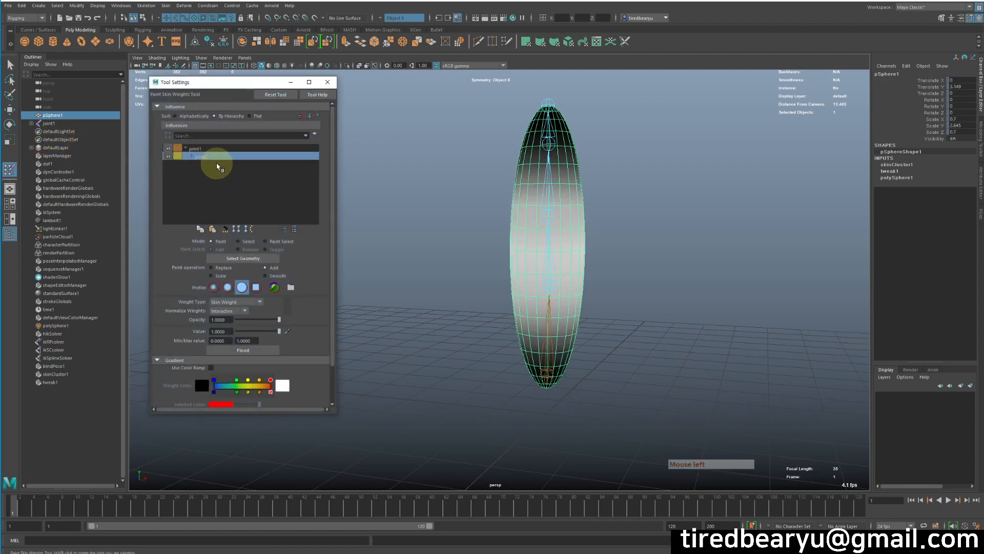
pyautogui.click(191, 156)
pyautogui.click(231, 171)
pyautogui.click(238, 163)
pyautogui.keyDown('alt'); pyautogui.moveTo(576, 249); pyautogui.dragTo(549, 237); pyautogui.keyUp('alt')
pyautogui.press('b')
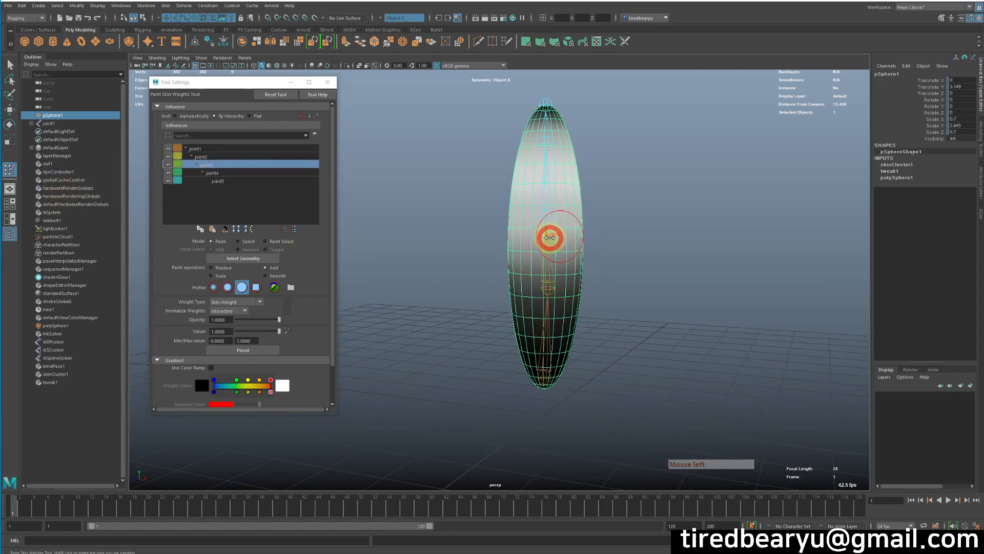
# Test the ellipsoid's deformation by rotating joints in the chain, undo the rotations and close the tool settings.
pyautogui.press('w')
pyautogui.moveTo(515, 231); pyautogui.dragTo(559, 230)
pyautogui.press('e')
pyautogui.press('z')
pyautogui.press('q')
pyautogui.moveTo(516, 171); pyautogui.dragTo(571, 222)
pyautogui.press('e')
pyautogui.press('z')
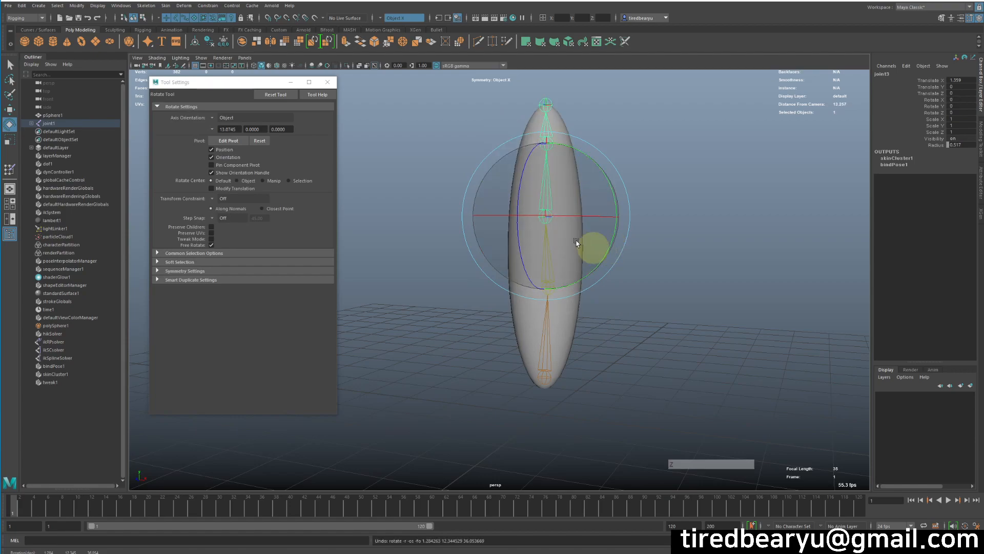
pyautogui.click(327, 82)
# Create a NURBS circle around the ellipsoid and scale it uniformly to about 3.162.
pyautogui.keyDown('alt'); pyautogui.moveTo(554, 219); pyautogui.dragTo(415, 196, button='right'); pyautogui.keyUp('alt')
pyautogui.keyDown('alt'); pyautogui.moveTo(415, 196); pyautogui.dragTo(502, 197); pyautogui.keyUp('alt')
pyautogui.press('q')
pyautogui.click(38, 30)
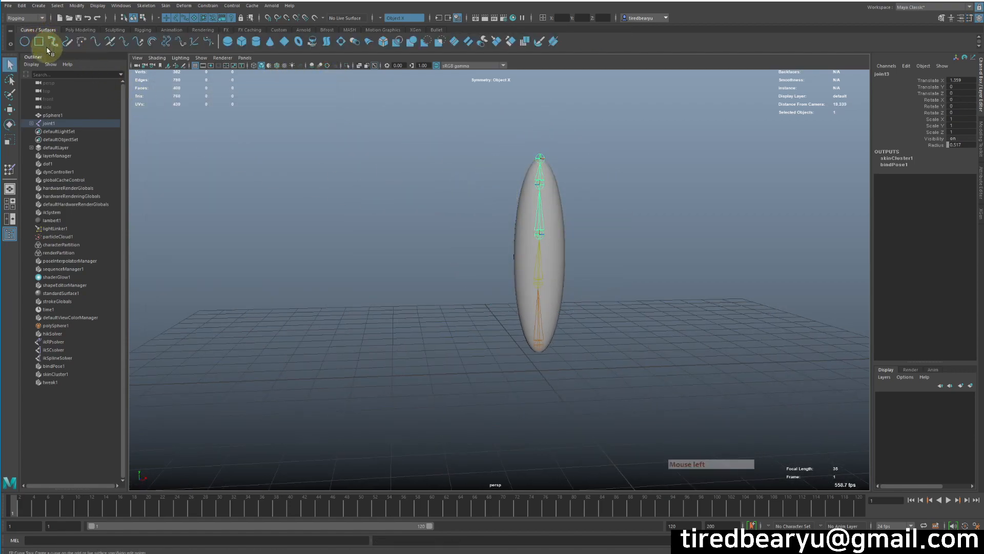
pyautogui.click(24, 41)
pyautogui.press('r')
pyautogui.moveTo(263, 219); pyautogui.dragTo(436, 300, button='middle')
# Move the NURBS circle up to about Y 1.045, near the root joint at the ellipsoid's base.
pyautogui.press('w')
pyautogui.keyDown('alt'); pyautogui.moveTo(442, 305); pyautogui.dragTo(484, 295); pyautogui.keyUp('alt')
pyautogui.keyDown('alt'); pyautogui.moveTo(487, 302); pyautogui.dragTo(651, 394, button='right'); pyautogui.keyUp('alt')
pyautogui.keyDown('alt'); pyautogui.moveTo(651, 395); pyautogui.dragTo(573, 276, button='middle'); pyautogui.keyUp('alt')
pyautogui.keyDown('alt'); pyautogui.moveTo(573, 277); pyautogui.dragTo(501, 220); pyautogui.keyUp('alt')
pyautogui.press('w')
pyautogui.keyDown('alt'); pyautogui.moveTo(501, 220); pyautogui.dragTo(456, 230, button='right'); pyautogui.keyUp('alt')
pyautogui.press('q')
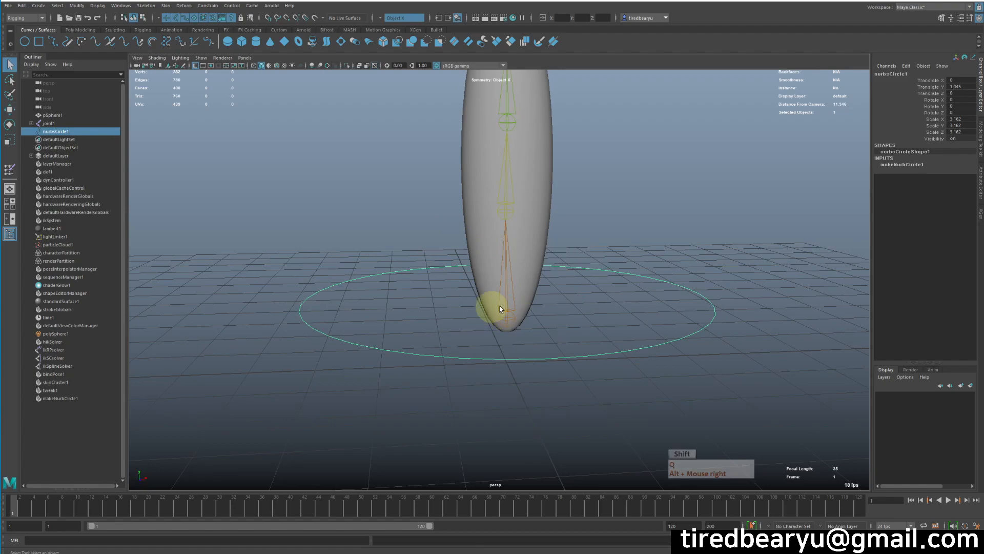
# Constrain the root joint to the NURBS circle with a parent constraint.
pyautogui.keyDown('shift'); pyautogui.moveTo(487, 307); pyautogui.dragTo(544, 315); pyautogui.keyUp('shift')
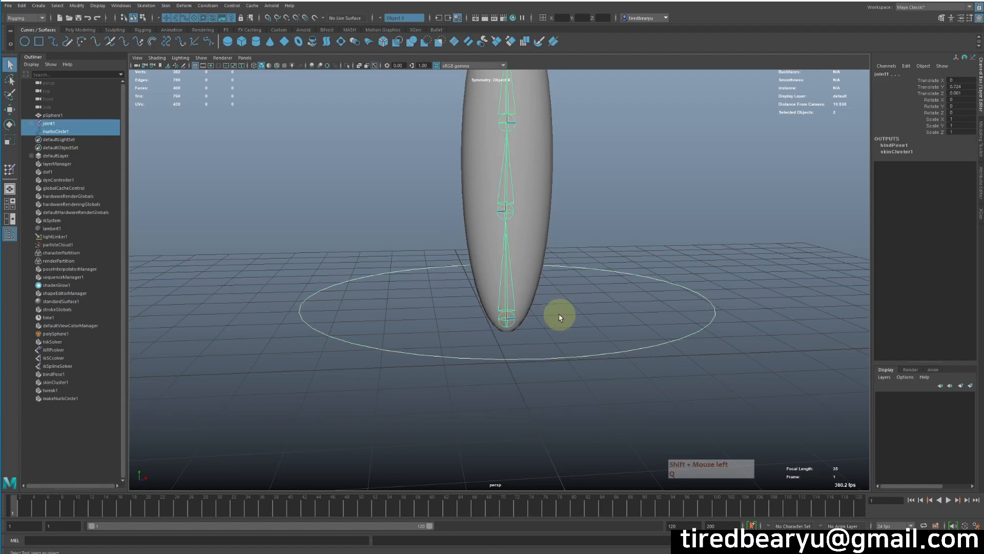
pyautogui.click(208, 6)
pyautogui.click(219, 30)
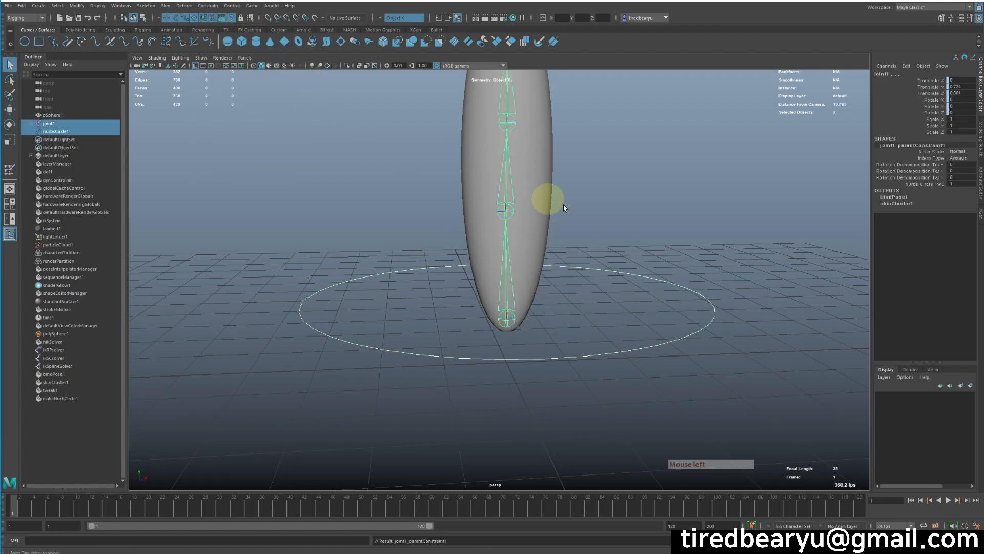
# Test the control by moving the NURBS circle several times, and undo those moves.
pyautogui.moveTo(615, 221); pyautogui.dragTo(790, 382)
pyautogui.keyDown('alt'); pyautogui.moveTo(792, 385); pyautogui.dragTo(453, 257, button='right'); pyautogui.keyUp('alt')
pyautogui.press('w')
pyautogui.moveTo(569, 354); pyautogui.dragTo(441, 233, button='middle')
pyautogui.hotkey('ctrl', 'z')
pyautogui.hotkey('ctrl', 'z')
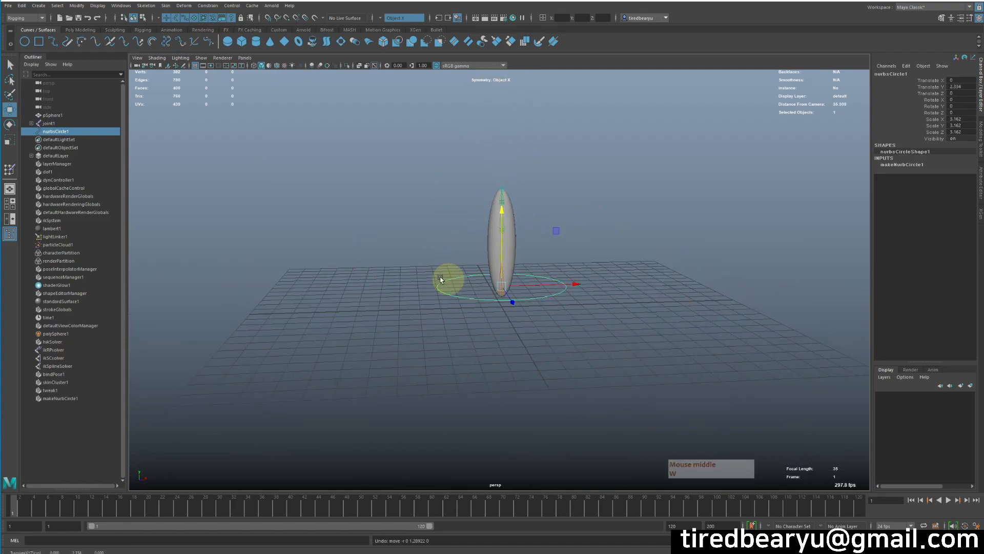
pyautogui.moveTo(501, 287); pyautogui.dragTo(504, 251)
pyautogui.hotkey('ctrl', 'z')
pyautogui.press('z')
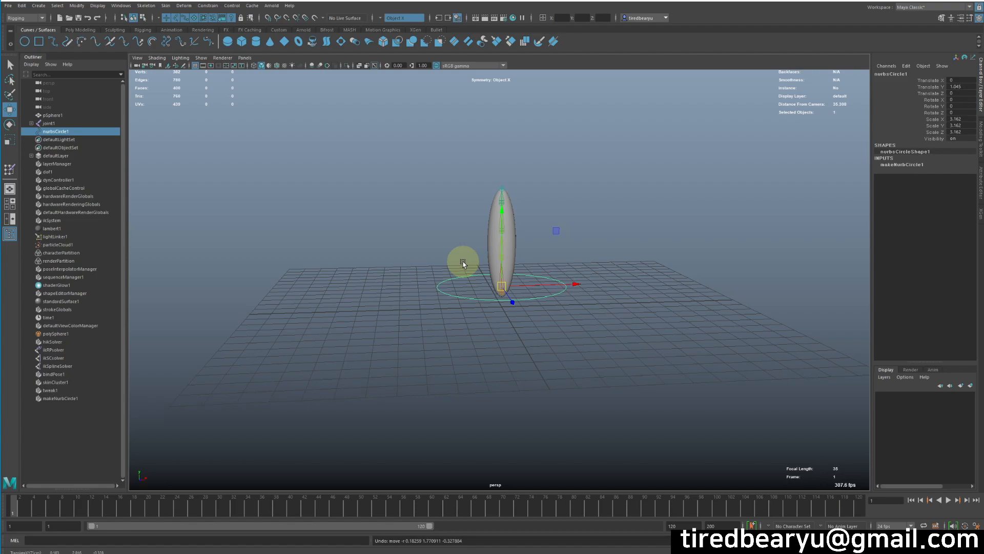
# Select the ellipsoid, switch to the Modeling menu set and open the UV Editor, repositioning its window beside the model.
pyautogui.click(470, 235)
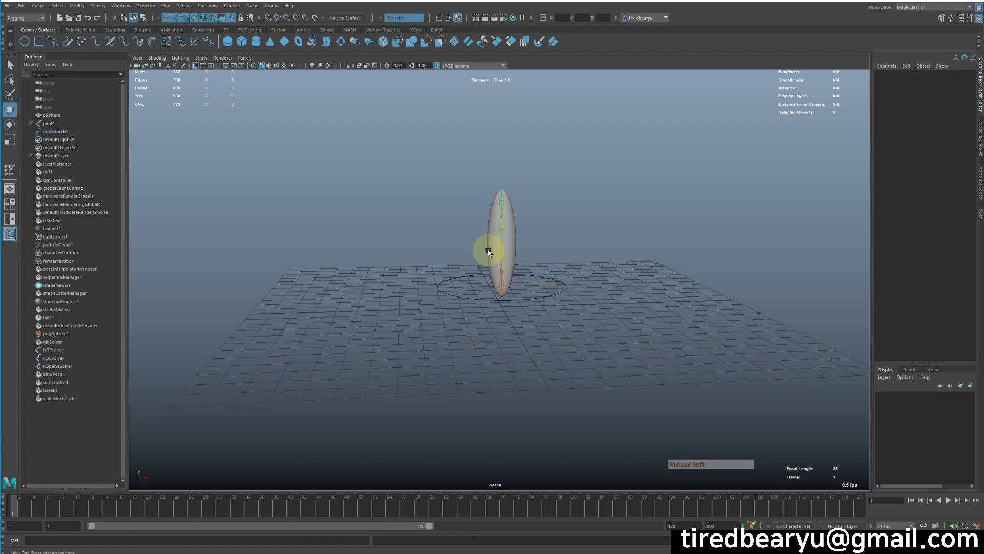
pyautogui.click(489, 248)
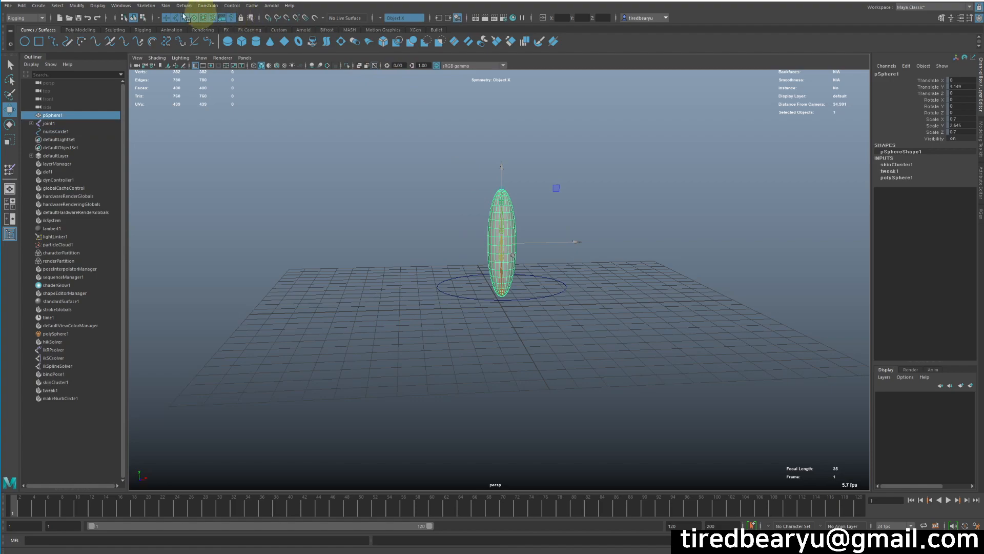
pyautogui.click(32, 18)
pyautogui.click(35, 27)
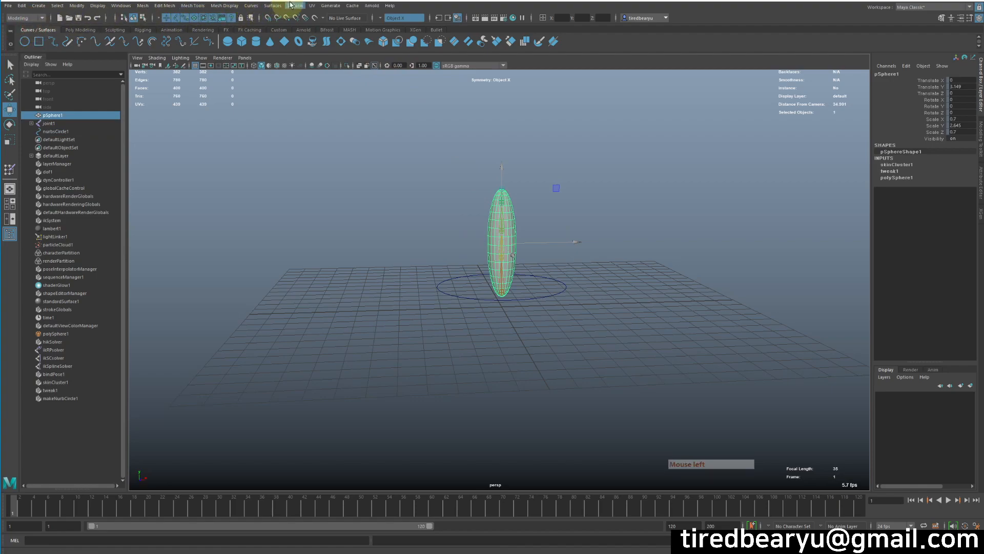
pyautogui.click(311, 6)
pyautogui.click(320, 16)
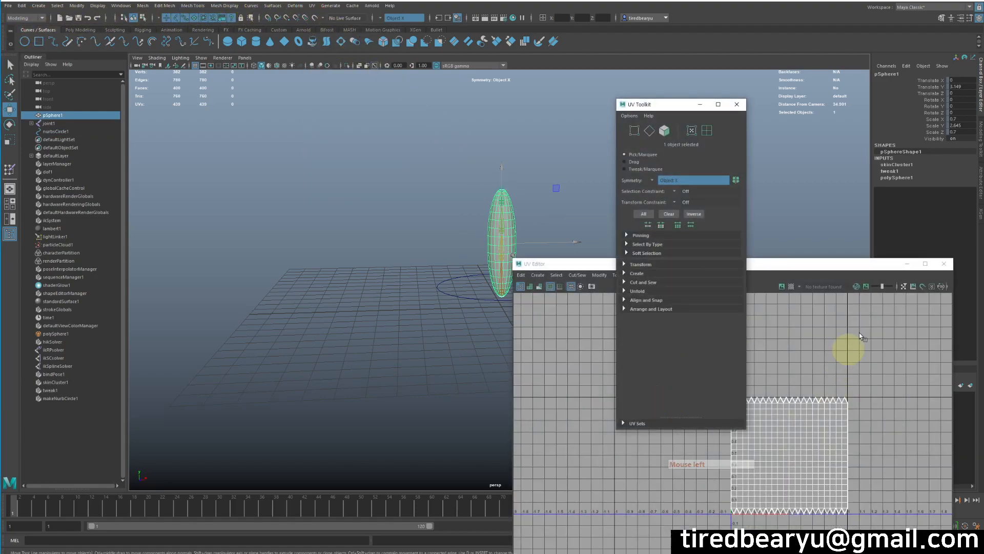
pyautogui.moveTo(829, 270); pyautogui.dragTo(837, 114)
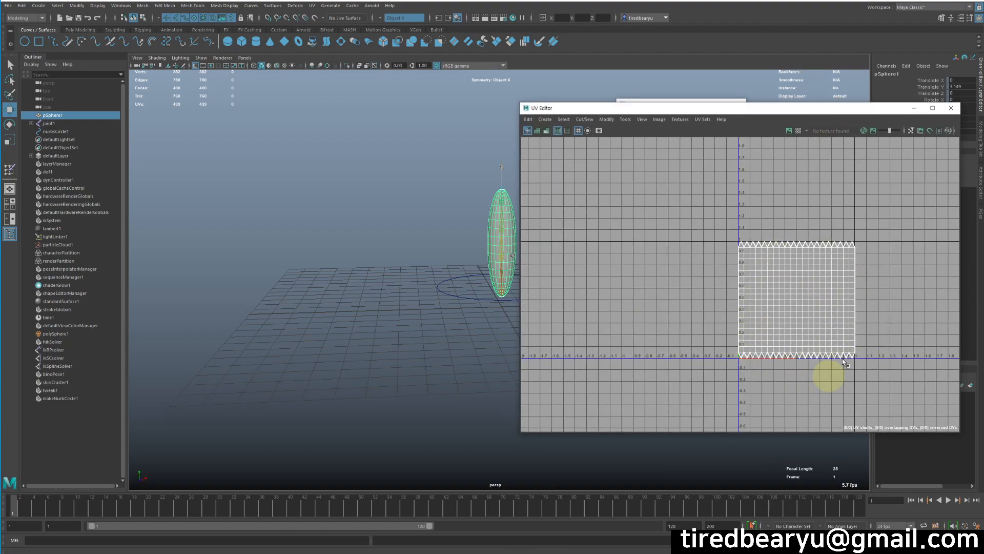
# Close the UV Editor and UV Toolkit windows and clear the selection.
pyautogui.click(951, 107)
pyautogui.click(740, 101)
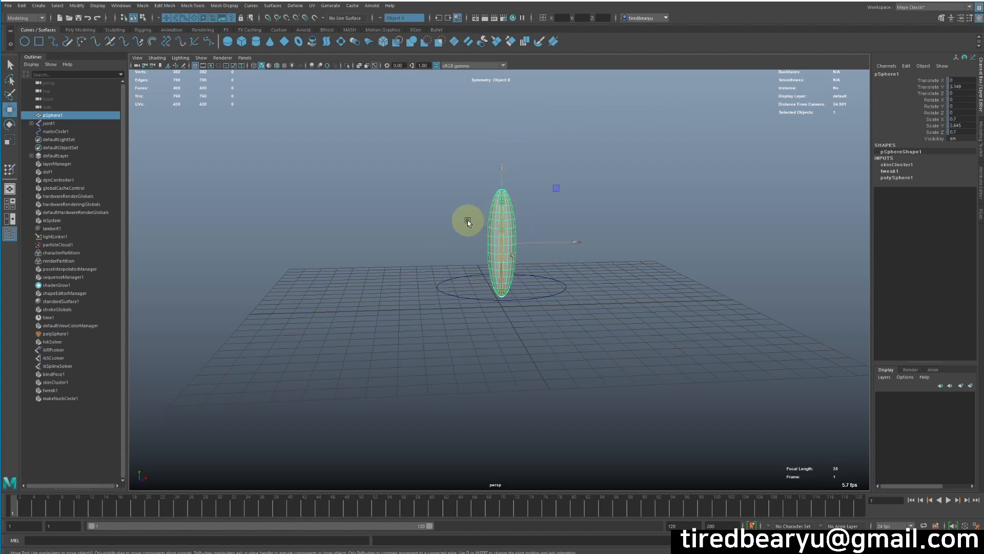
pyautogui.click(649, 201)
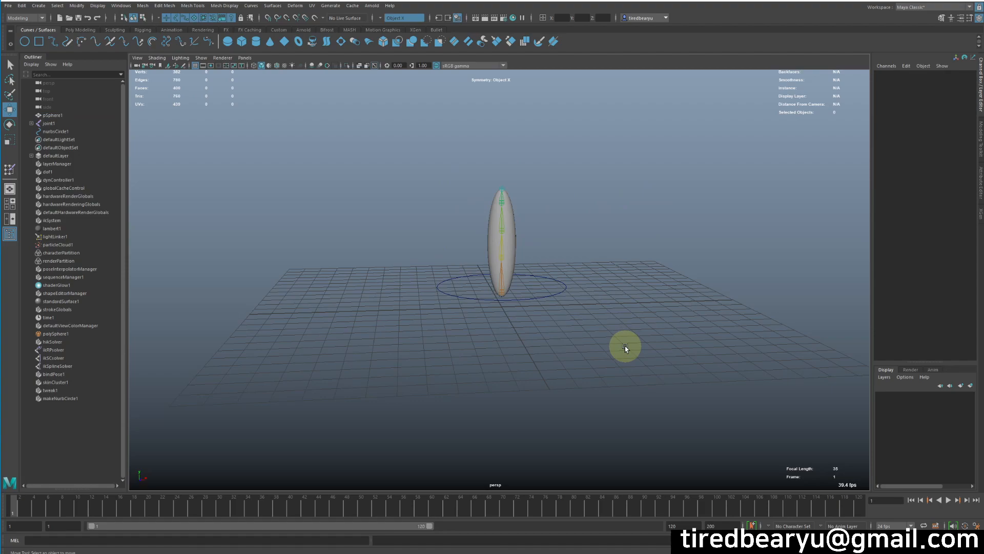
# Duplicate the skinned ellipsoid and unlock the copy's translate, rotate, scale and visibility channels.
pyautogui.keyDown('alt'); pyautogui.moveTo(626, 348); pyautogui.dragTo(583, 262, button='right'); pyautogui.keyUp('alt')
pyautogui.keyDown('alt'); pyautogui.moveTo(581, 260); pyautogui.dragTo(567, 233, button='middle'); pyautogui.keyUp('alt')
pyautogui.click(564, 233)
pyautogui.keyDown('alt'); pyautogui.moveTo(637, 247); pyautogui.dragTo(667, 249, button='middle'); pyautogui.keyUp('alt')
pyautogui.keyDown('alt'); pyautogui.moveTo(667, 250); pyautogui.dragTo(653, 254); pyautogui.keyUp('alt')
pyautogui.press('w')
pyautogui.hotkey('ctrl', 'd')
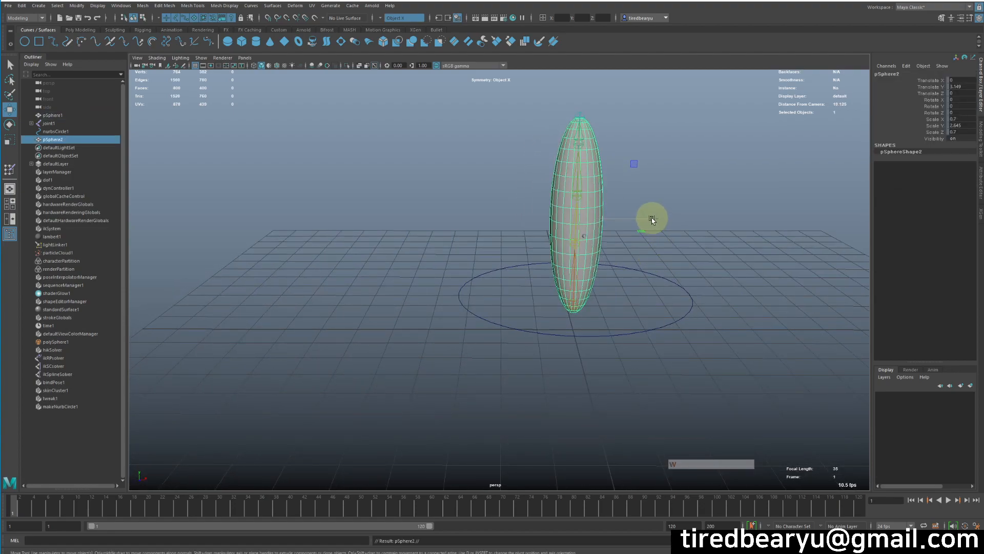
pyautogui.moveTo(930, 80); pyautogui.dragTo(939, 136)
pyautogui.rightClick(939, 136)
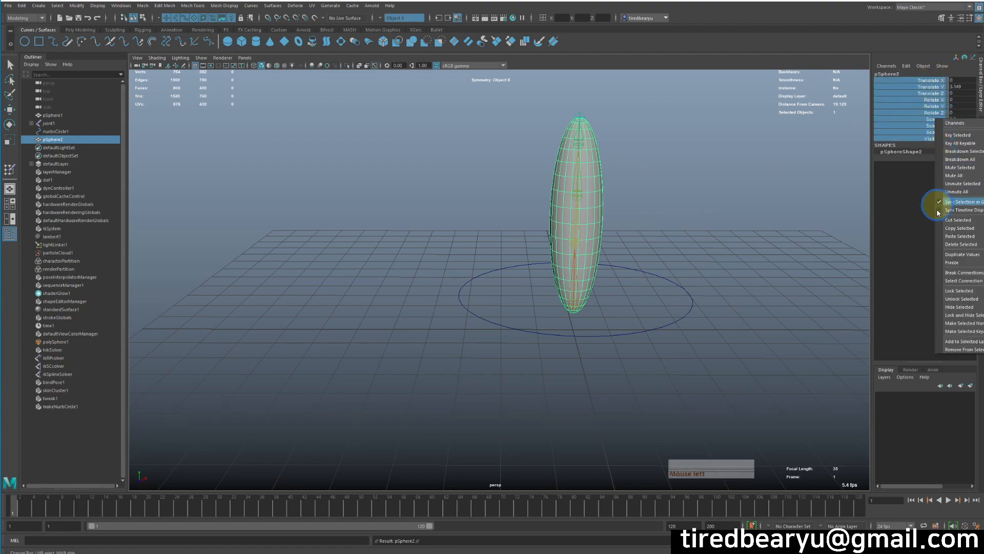
pyautogui.click(978, 298)
# Move the duplicate ellipsoid along X to about -6.8, away from the rigged original.
pyautogui.press('w')
pyautogui.moveTo(663, 215); pyautogui.dragTo(406, 181)
pyautogui.hotkey('ctrl', 'z')
pyautogui.moveTo(650, 222); pyautogui.dragTo(399, 195)
pyautogui.keyDown('alt'); pyautogui.moveTo(428, 151); pyautogui.dragTo(544, 163, button='middle'); pyautogui.keyUp('alt')
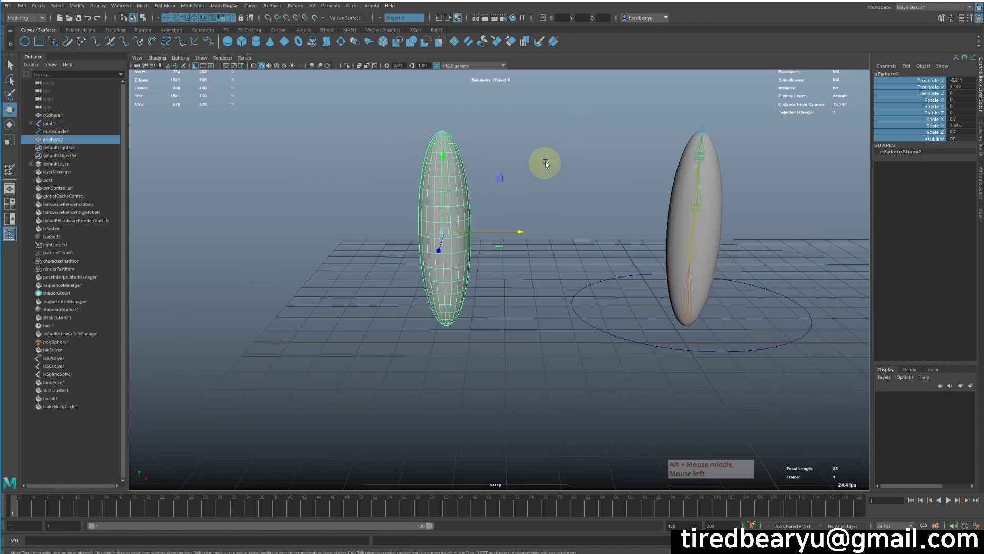
pyautogui.click(544, 163)
pyautogui.click(466, 191)
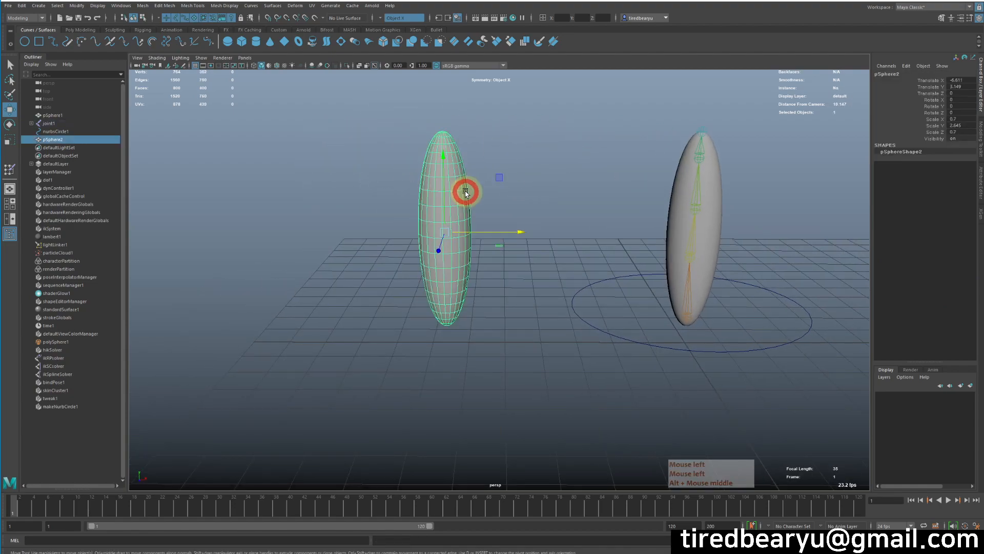
# Apply automatic UV mapping to the duplicate ellipsoid and check the layout in the UV Editor.
pyautogui.click(314, 6)
pyautogui.click(334, 13)
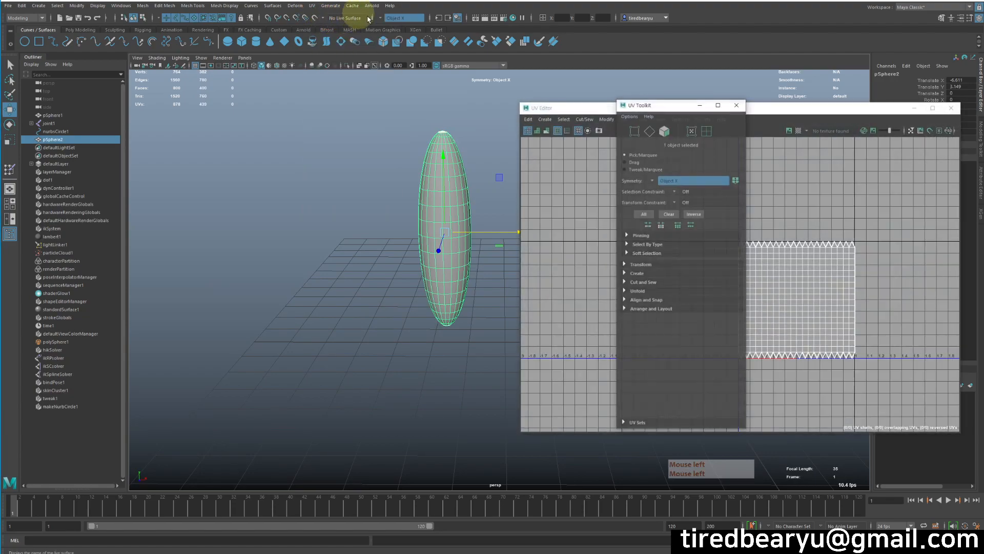
pyautogui.click(733, 106)
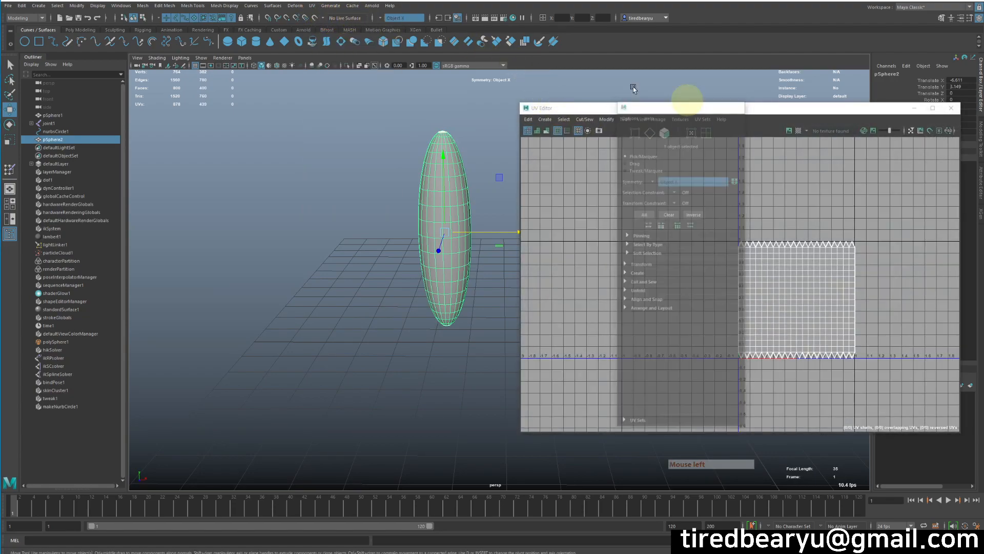
pyautogui.click(312, 5)
pyautogui.click(344, 54)
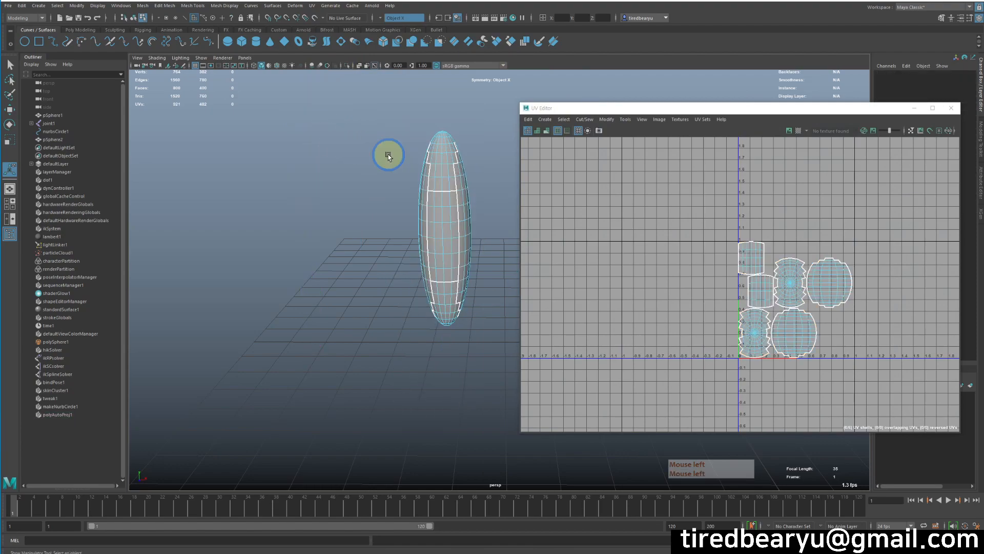
pyautogui.click(448, 125)
pyautogui.keyDown('alt'); pyautogui.moveTo(433, 217); pyautogui.dragTo(420, 235); pyautogui.keyUp('alt')
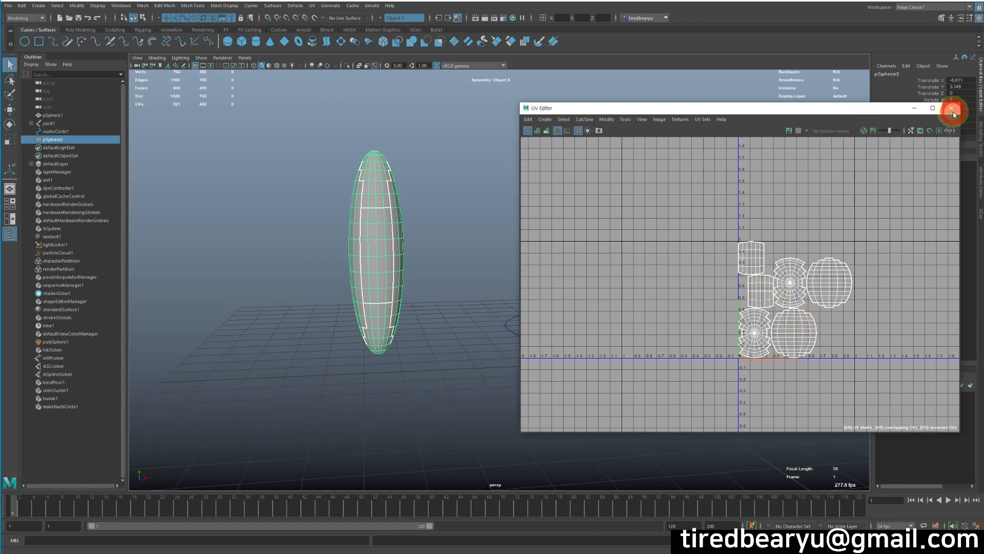
pyautogui.click(953, 108)
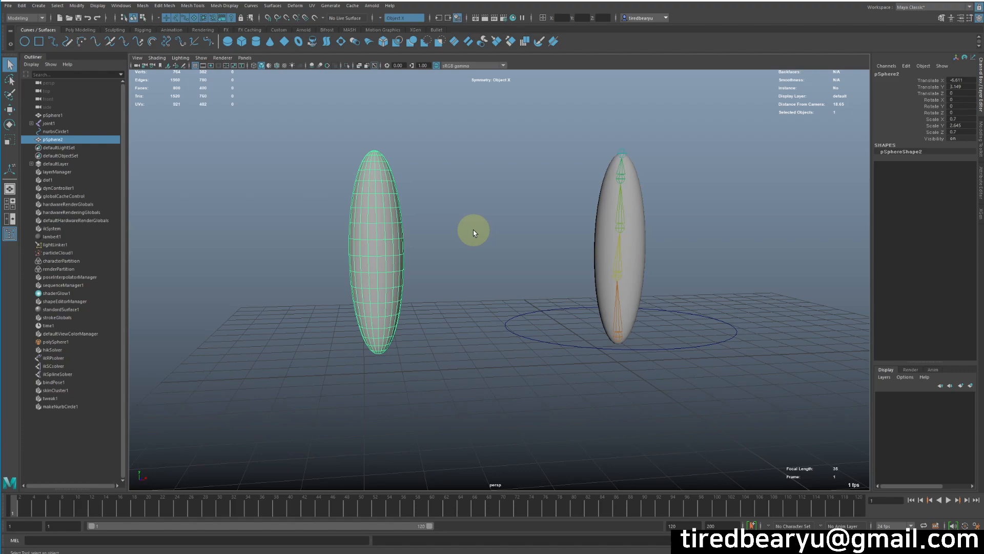
pyautogui.click(615, 240)
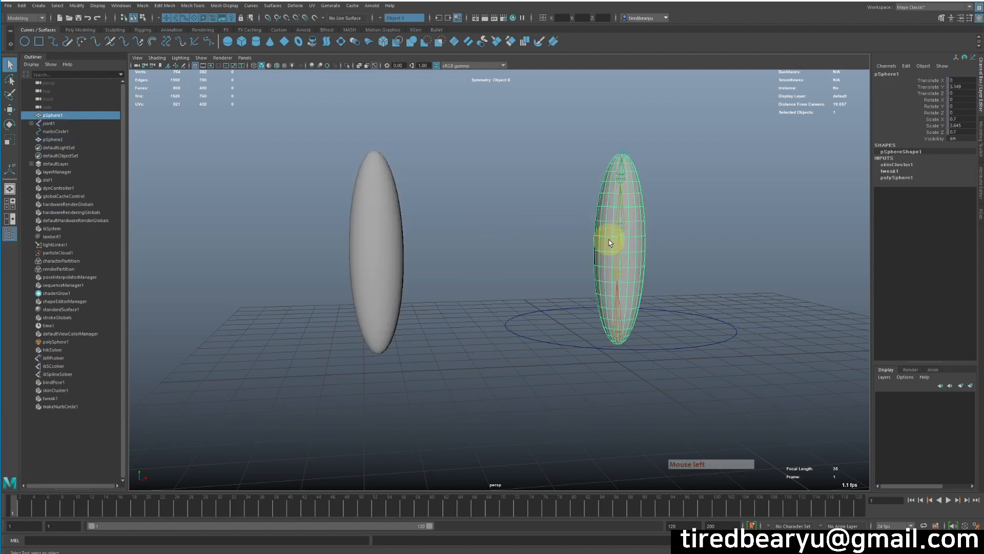
pyautogui.moveTo(277, 200); pyautogui.dragTo(422, 264)
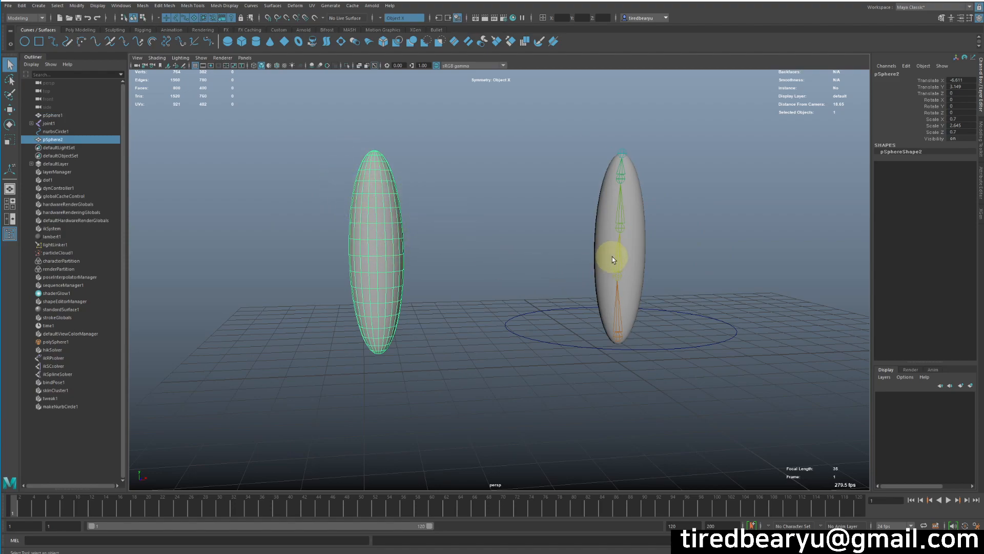
pyautogui.keyDown('alt'); pyautogui.moveTo(613, 233); pyautogui.dragTo(383, 254); pyautogui.keyUp('alt')
pyautogui.keyDown('alt'); pyautogui.moveTo(669, 275); pyautogui.dragTo(583, 285); pyautogui.keyUp('alt')
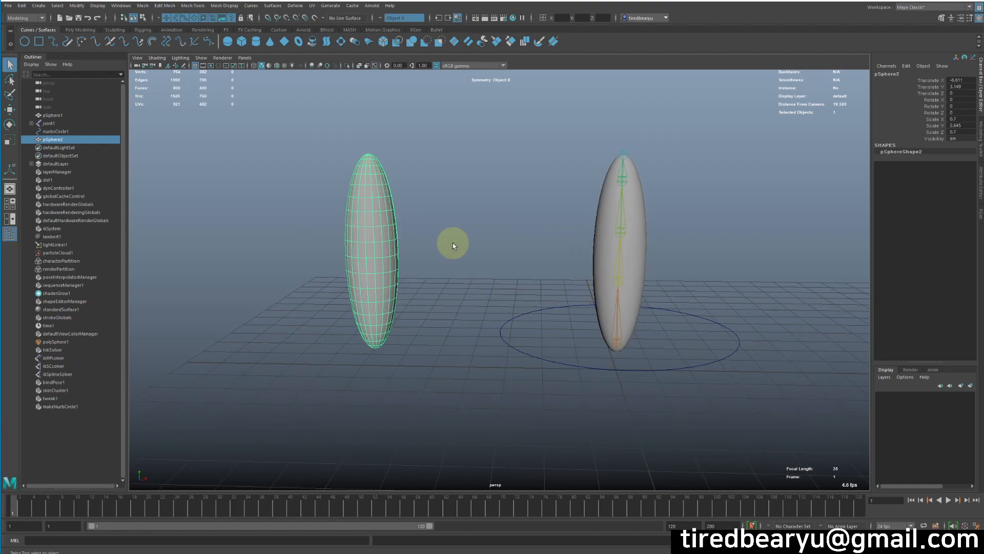
pyautogui.click(504, 244)
# Open the UV Editor for the duplicate, move its window aside, and add the skinned ellipsoid to the selection.
pyautogui.moveTo(305, 235); pyautogui.dragTo(423, 266)
pyautogui.click(312, 5)
pyautogui.click(340, 21)
pyautogui.moveTo(603, 108); pyautogui.dragTo(736, 125)
pyautogui.keyDown('alt'); pyautogui.moveTo(493, 175); pyautogui.dragTo(443, 163, button='middle'); pyautogui.keyUp('alt')
pyautogui.keyDown('alt'); pyautogui.moveTo(443, 165); pyautogui.dragTo(484, 209); pyautogui.keyUp('alt')
pyautogui.keyDown('shift'); pyautogui.click(538, 257); pyautogui.keyUp('shift')
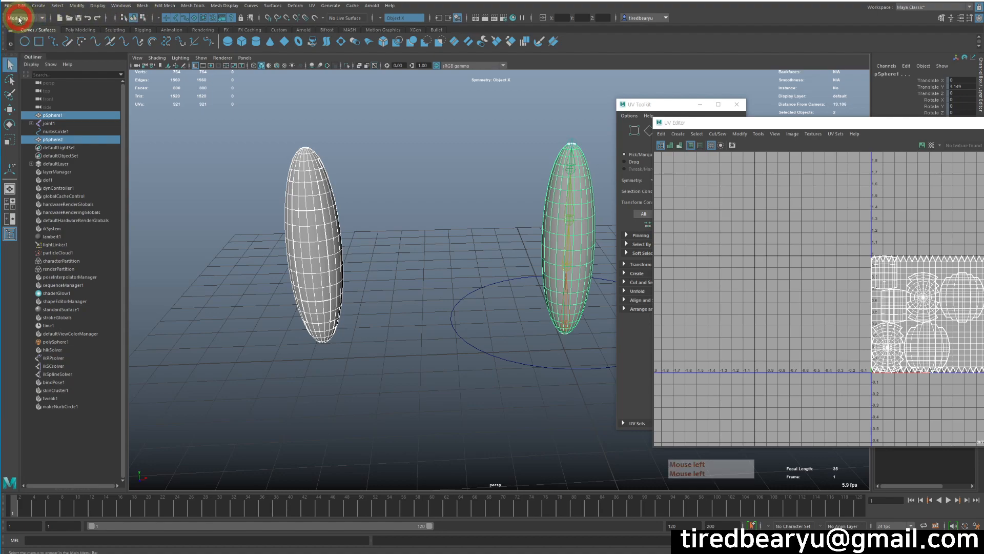
# Open the Transfer Attributes options and reset the settings to their defaults.
pyautogui.click(143, 6)
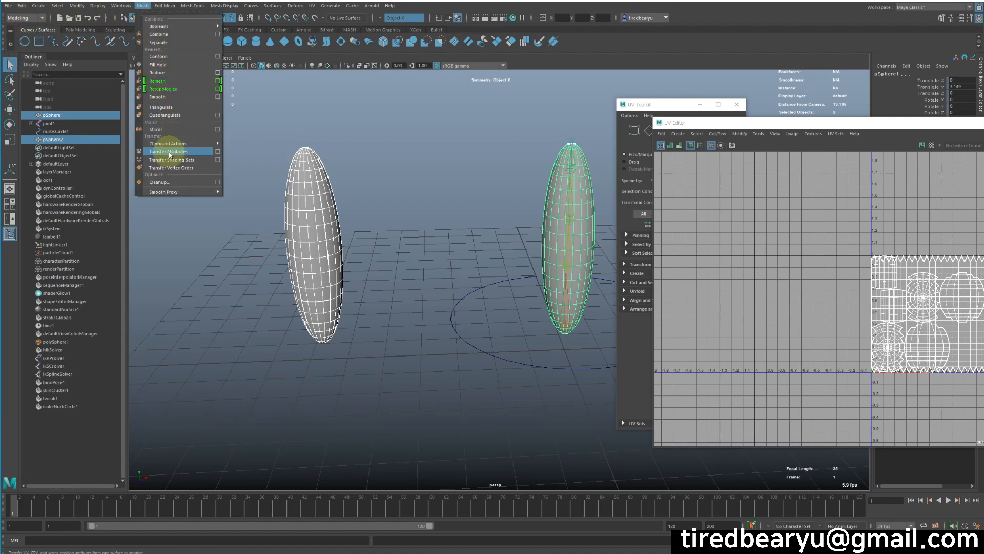
pyautogui.click(220, 153)
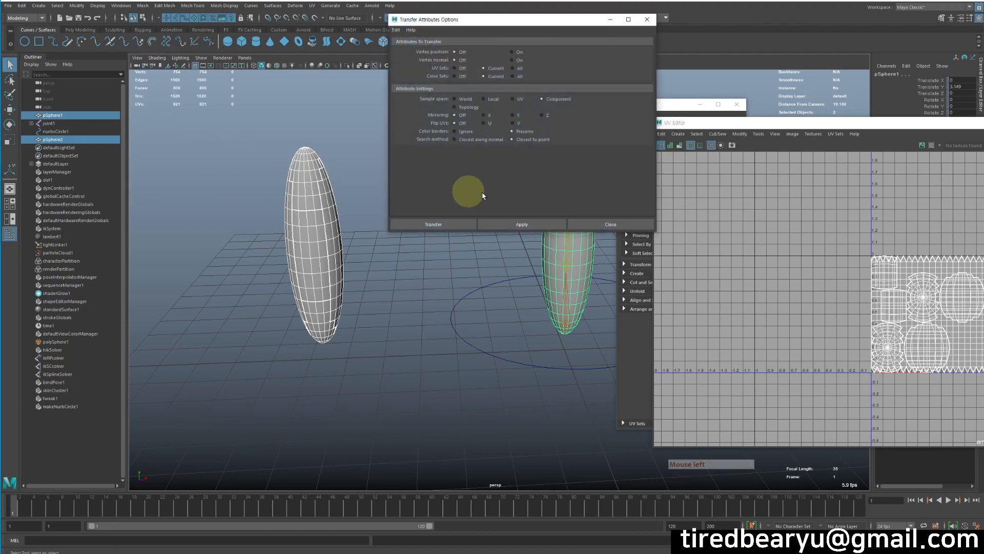
pyautogui.moveTo(477, 24); pyautogui.dragTo(482, 25)
pyautogui.click(400, 31)
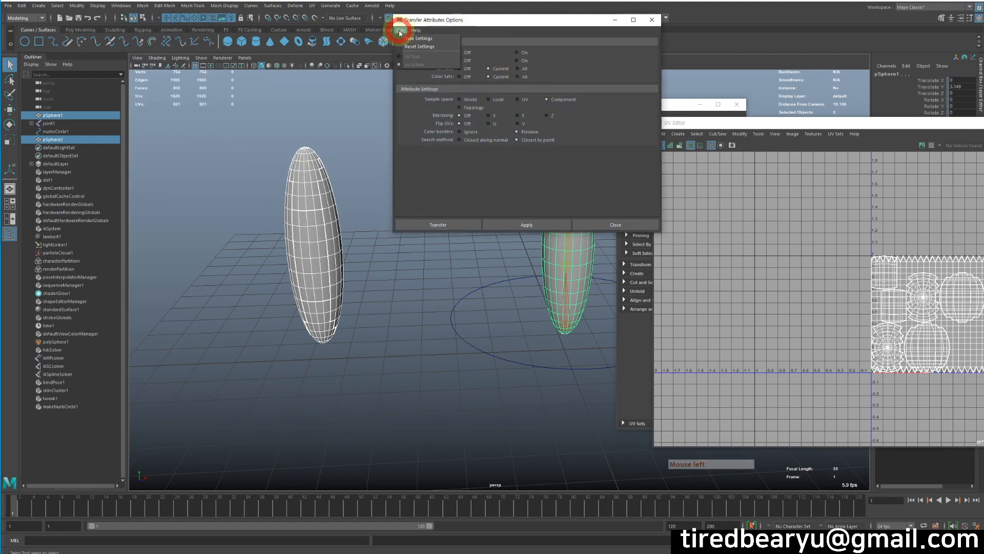
pyautogui.click(408, 48)
pyautogui.keyDown('alt'); pyautogui.moveTo(435, 284); pyautogui.dragTo(479, 168, button='middle'); pyautogui.keyUp('alt')
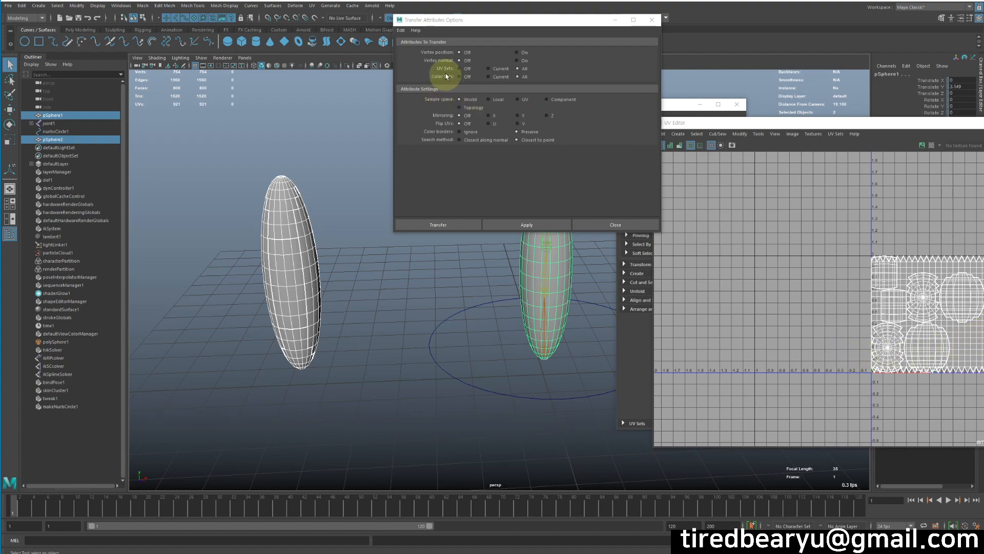
# Transfer the duplicate's UVs to the skinned ellipsoid with UV and color sets on Current and sample space on Component.
pyautogui.click(487, 76)
pyautogui.click(501, 70)
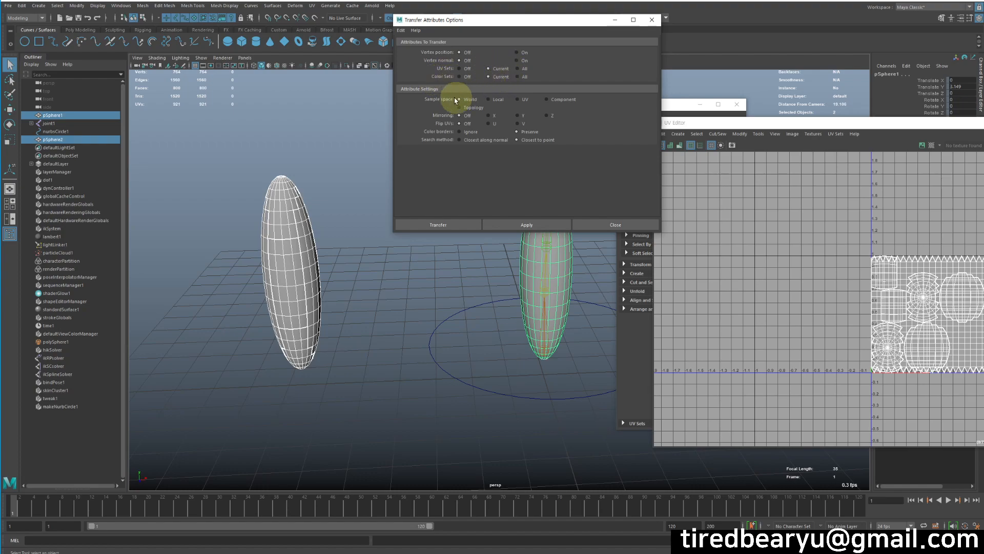
pyautogui.click(545, 105)
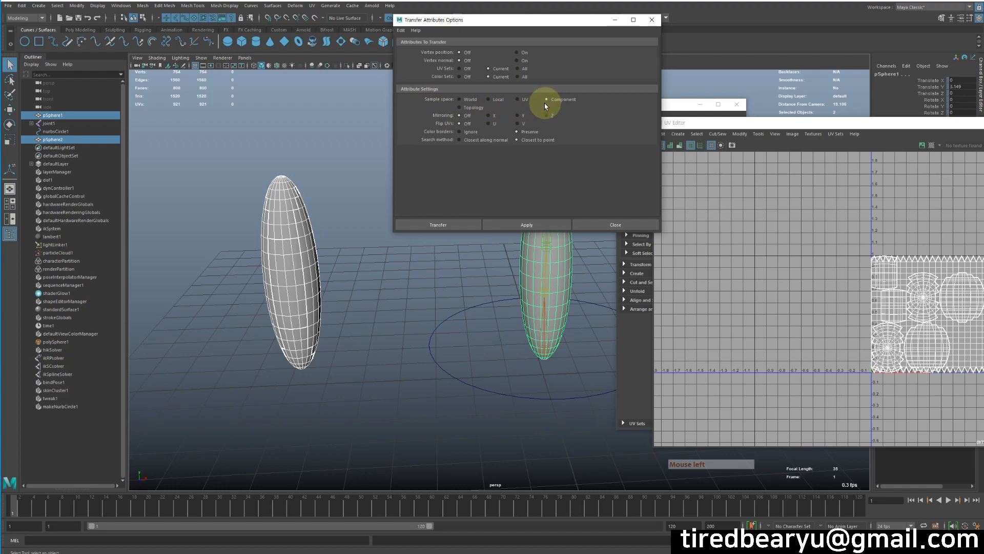
pyautogui.click(533, 229)
# Compare the UV layouts of the duplicate and the skinned ellipsoid by selecting each in turn.
pyautogui.click(410, 378)
pyautogui.click(307, 288)
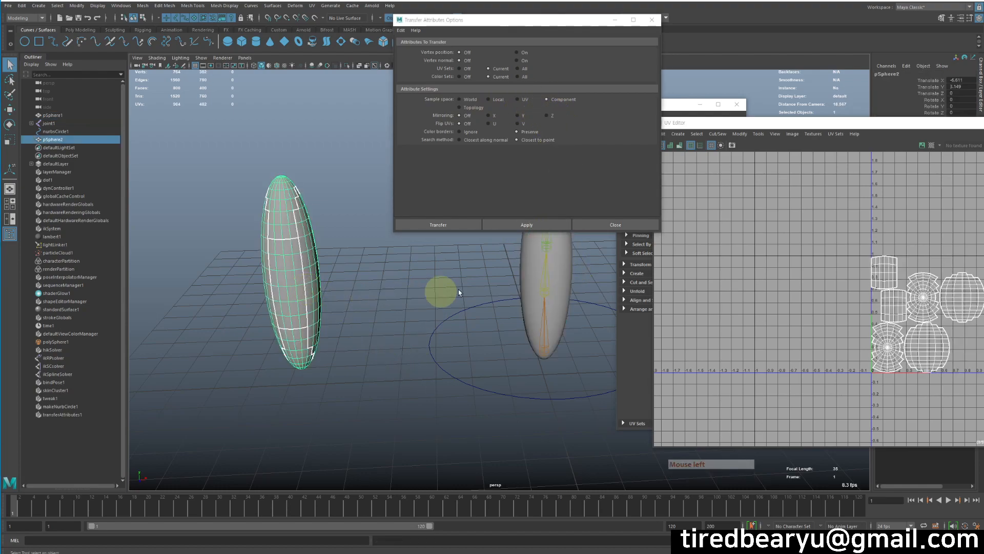
pyautogui.click(529, 270)
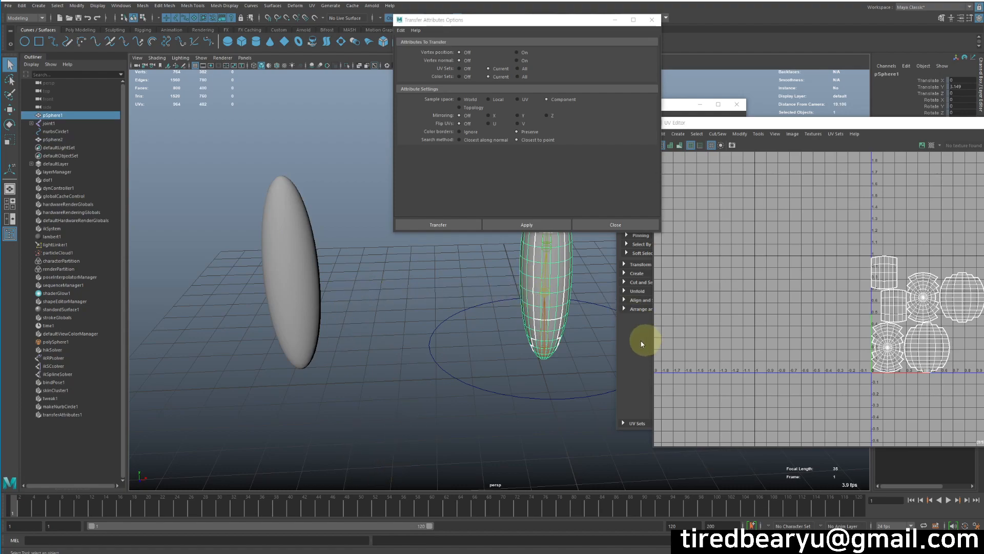
pyautogui.click(263, 272)
pyautogui.click(534, 287)
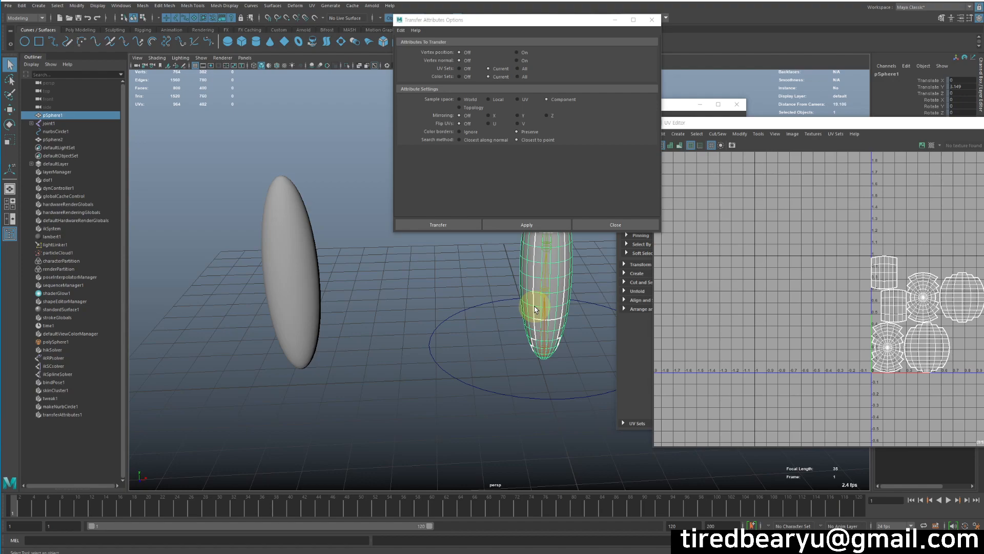
pyautogui.click(305, 339)
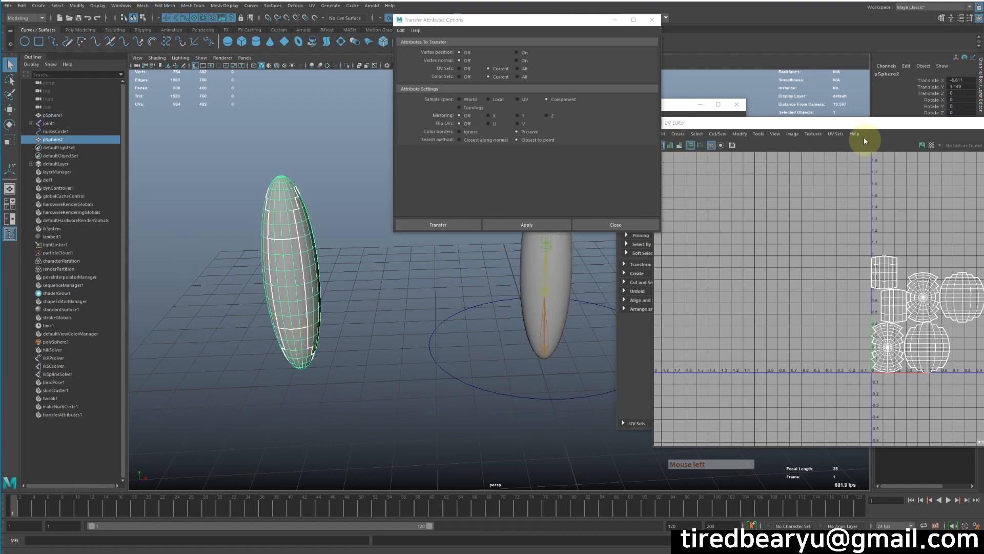
# Close the UV Editor, Transfer Attributes options and UV Toolkit windows, clearing the selection.
pyautogui.moveTo(851, 128); pyautogui.dragTo(515, 110)
pyautogui.click(749, 116)
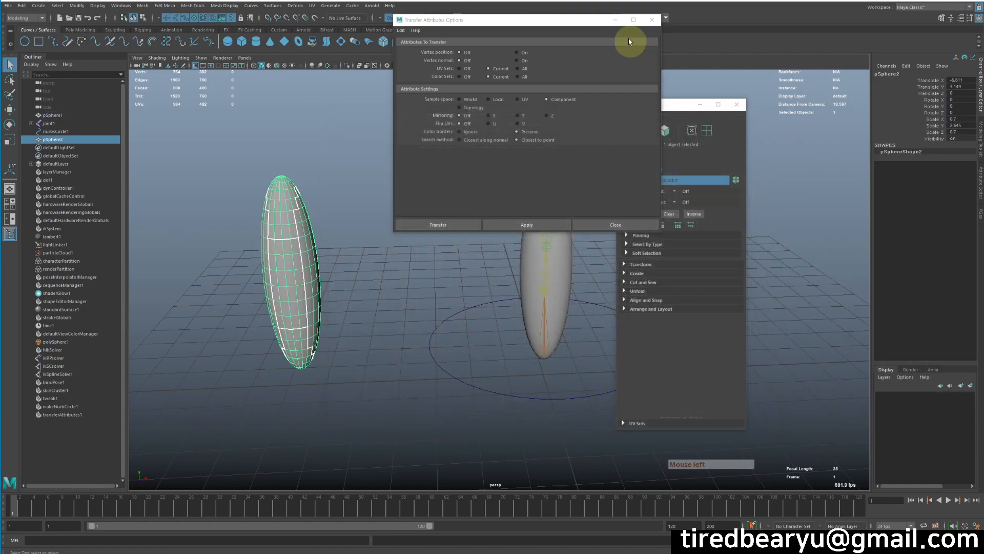
pyautogui.click(650, 20)
pyautogui.click(735, 94)
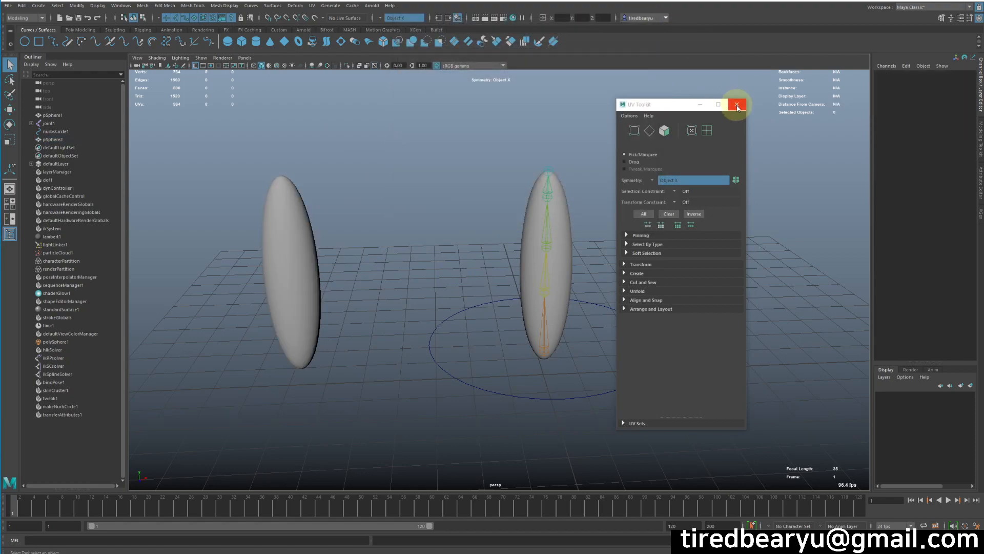
pyautogui.click(738, 104)
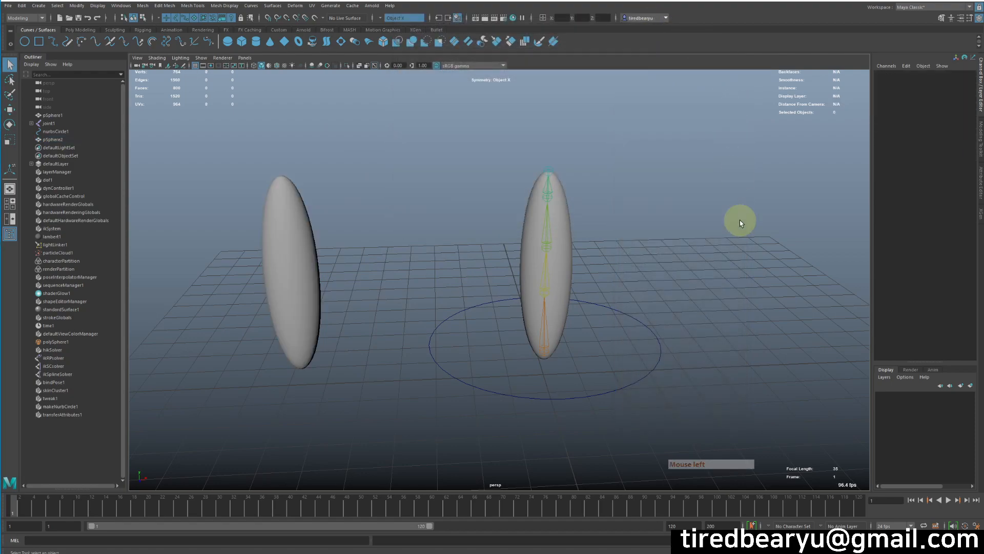
# Select the skinned ellipsoid and reopen the UV Editor, repositioning its window beside the models.
pyautogui.click(574, 257)
pyautogui.keyDown('alt'); pyautogui.moveTo(587, 281); pyautogui.dragTo(738, 248); pyautogui.keyUp('alt')
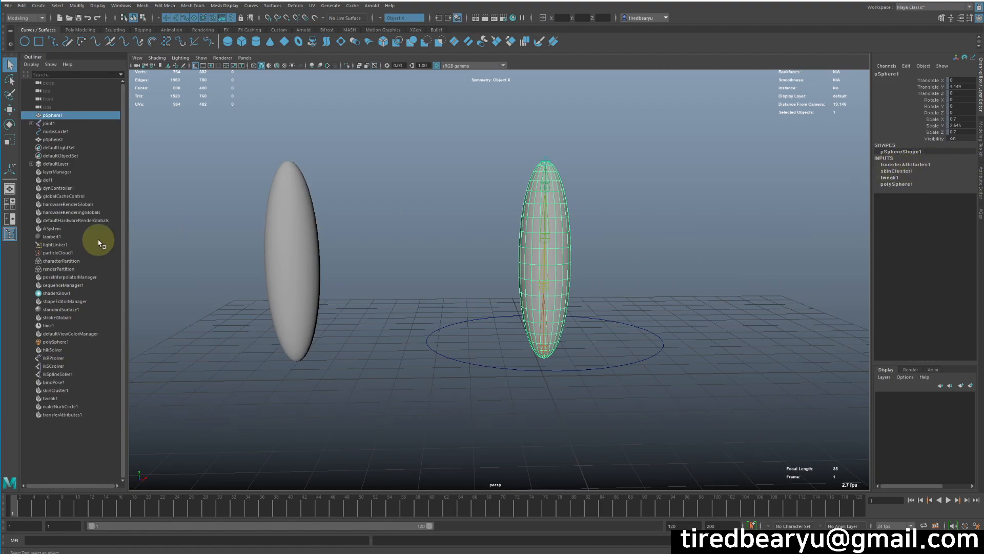
pyautogui.click(311, 5)
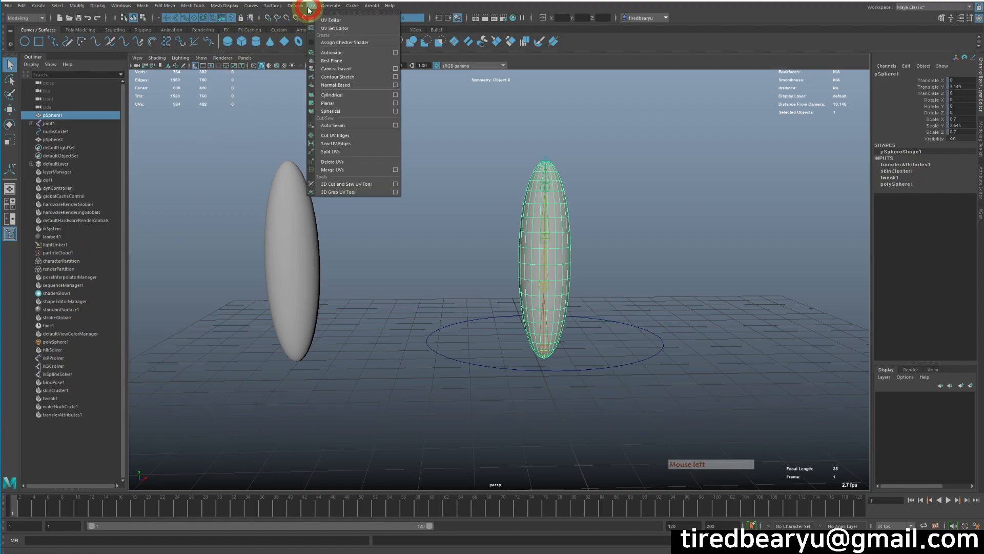
pyautogui.click(328, 21)
pyautogui.moveTo(447, 112); pyautogui.dragTo(561, 110)
pyautogui.keyDown('alt'); pyautogui.moveTo(386, 166); pyautogui.dragTo(220, 187); pyautogui.keyUp('alt')
# Try deleting the duplicate ellipsoid and check the skinned ellipsoid's UVs.
pyautogui.click(319, 299)
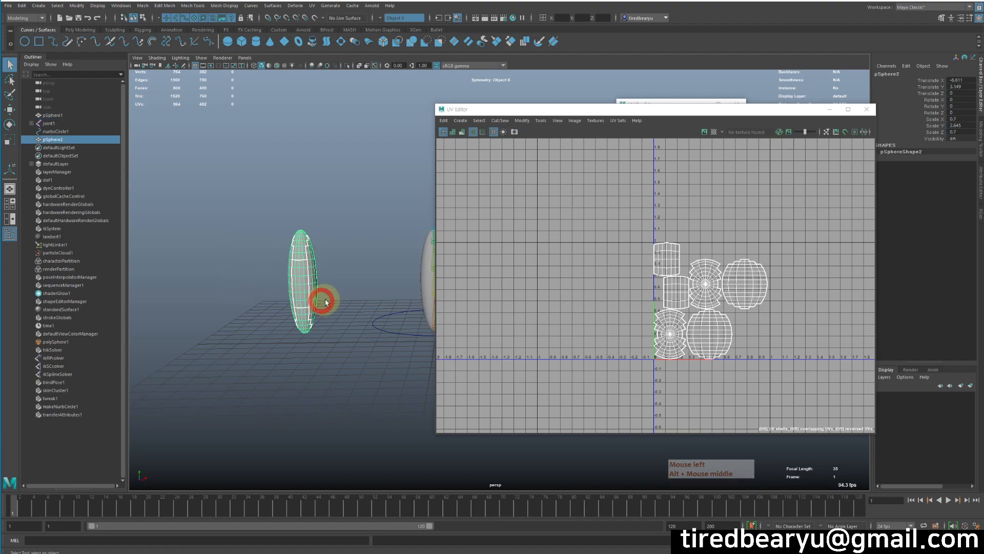
pyautogui.press('Delete')
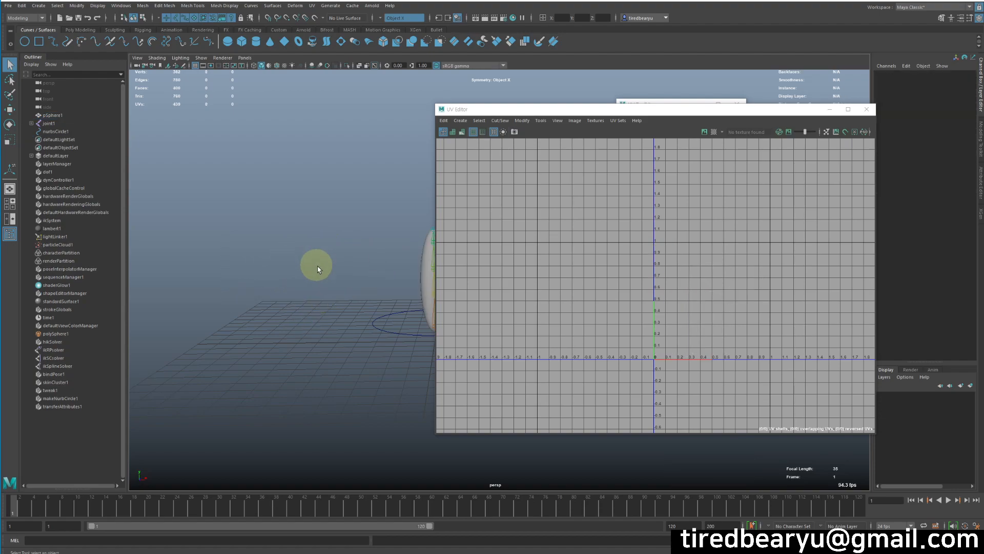
pyautogui.keyDown('alt'); pyautogui.moveTo(315, 260); pyautogui.dragTo(265, 250, button='middle'); pyautogui.keyUp('alt')
pyautogui.click(358, 264)
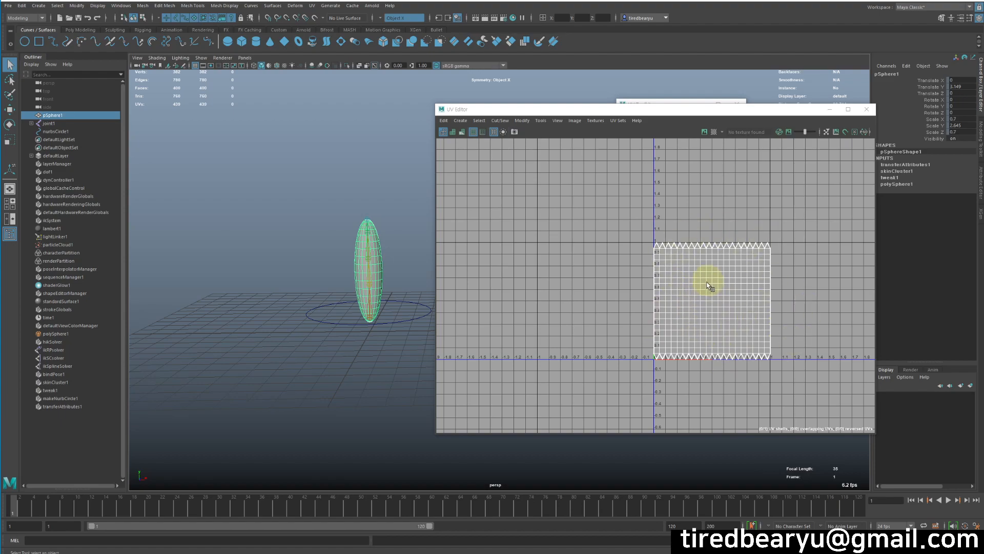
# Undo the deletion of the duplicate ellipsoid.
pyautogui.hotkey('ctrl', 'z')
pyautogui.hotkey('ctrl', 'z')
pyautogui.hotkey('ctrl', 'z')
# Delete the non-deformer history of the skinned ellipsoid, keeping the Delete by Type options open as a floating window.
pyautogui.keyDown('alt'); pyautogui.moveTo(322, 272); pyautogui.dragTo(368, 300, button='right'); pyautogui.keyUp('alt')
pyautogui.keyDown('alt'); pyautogui.moveTo(319, 291); pyautogui.dragTo(365, 295); pyautogui.keyUp('alt')
pyautogui.click(336, 281)
pyautogui.click(340, 280)
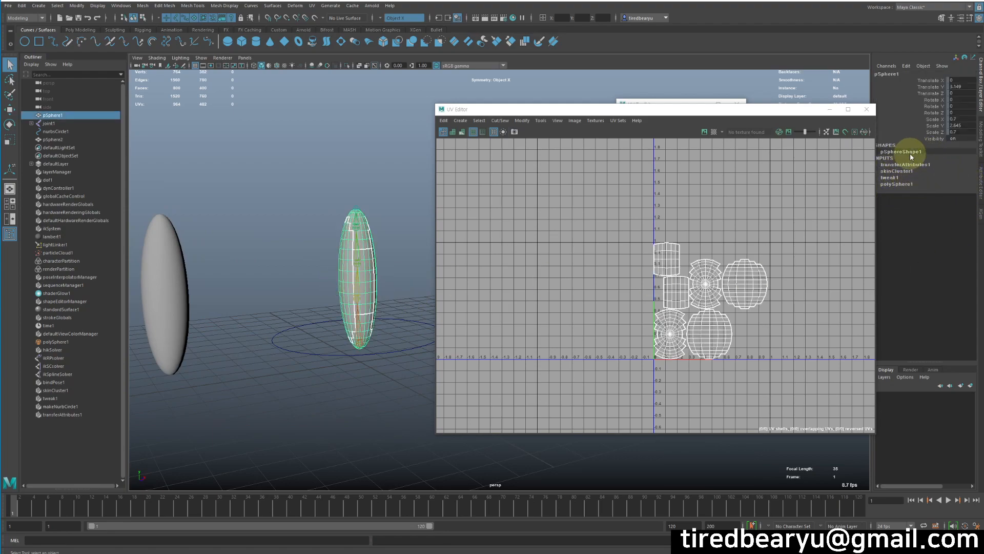
pyautogui.click(20, 7)
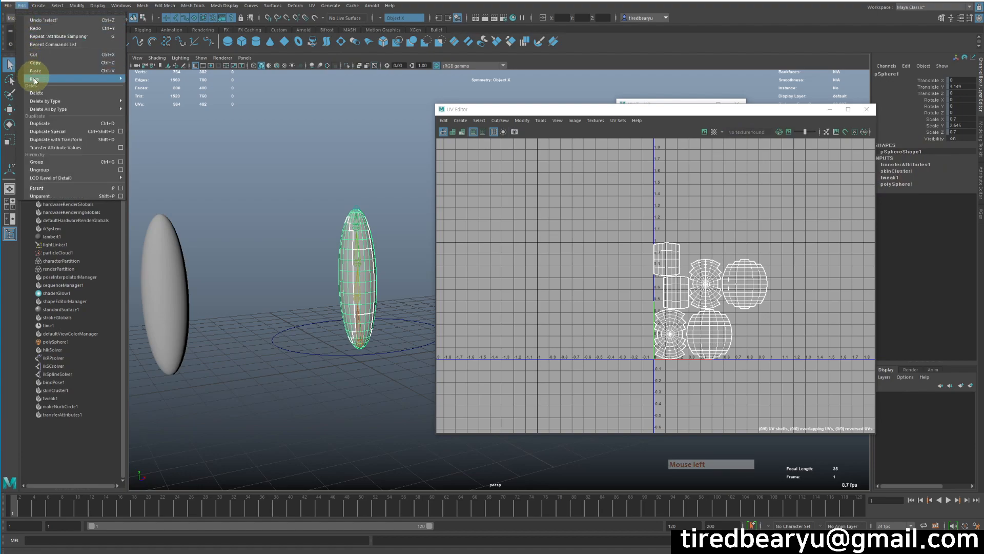
pyautogui.moveTo(62, 101)
pyautogui.click(199, 94)
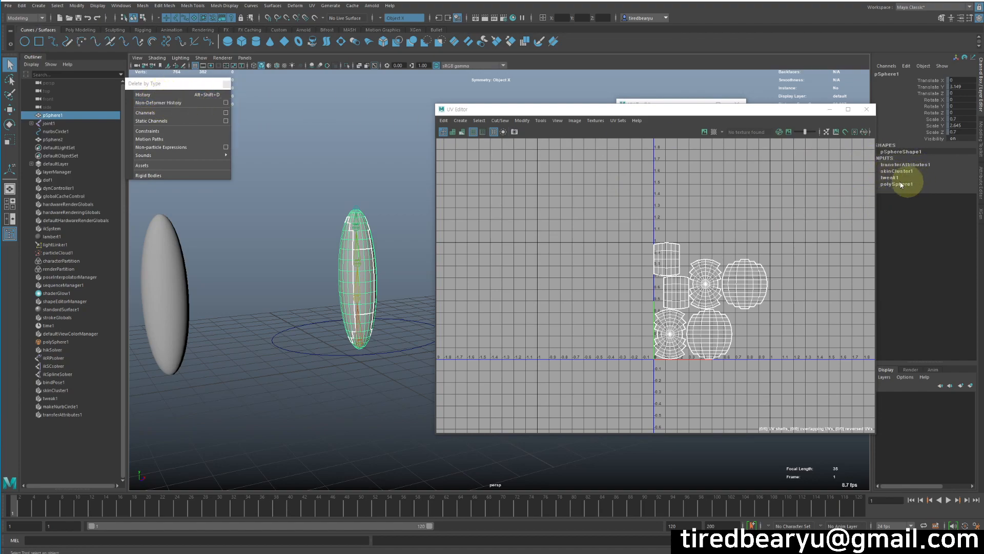
pyautogui.click(177, 104)
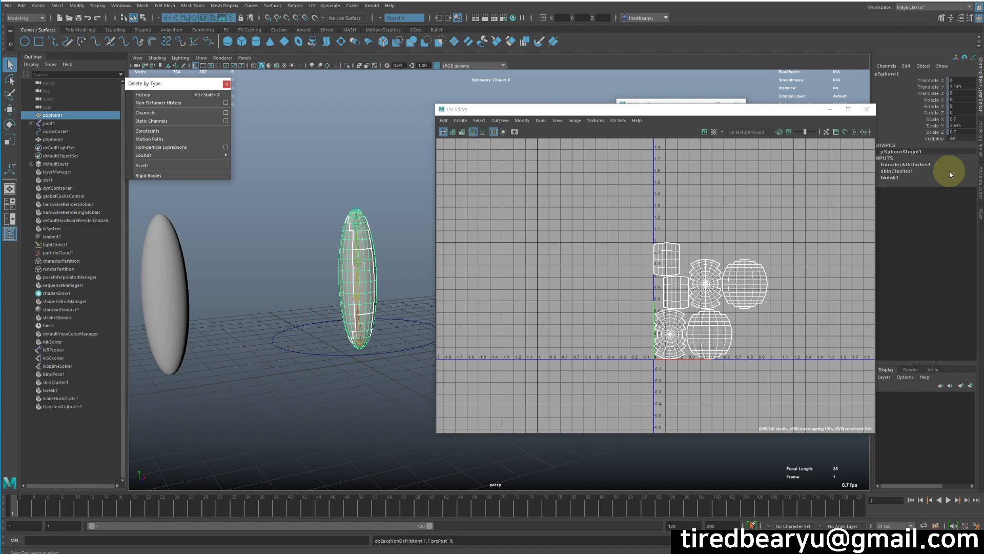
# Close the UV Editor and UV Toolkit windows and clear the selection.
pyautogui.click(864, 112)
pyautogui.click(608, 235)
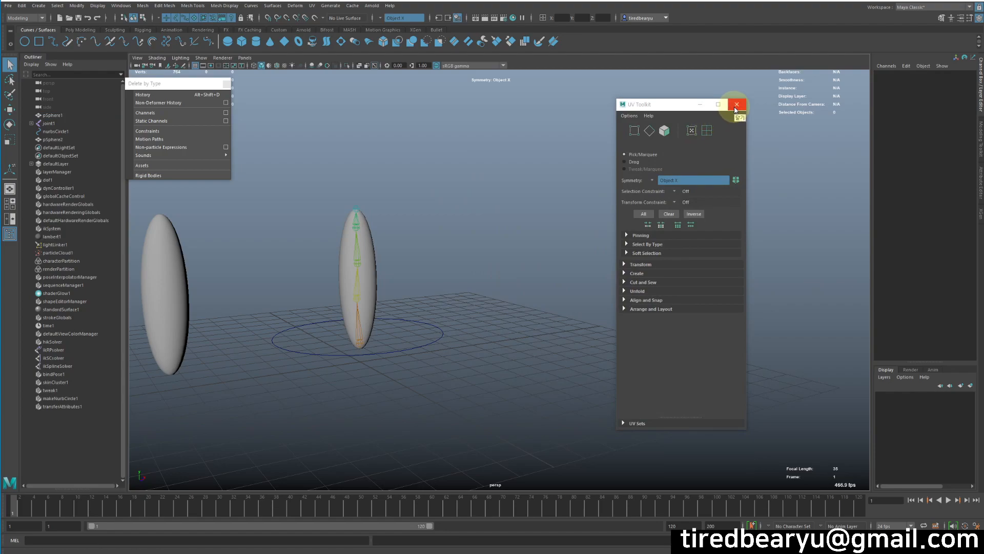
pyautogui.click(737, 105)
pyautogui.keyDown('alt'); pyautogui.moveTo(516, 306); pyautogui.dragTo(543, 323); pyautogui.keyUp('alt')
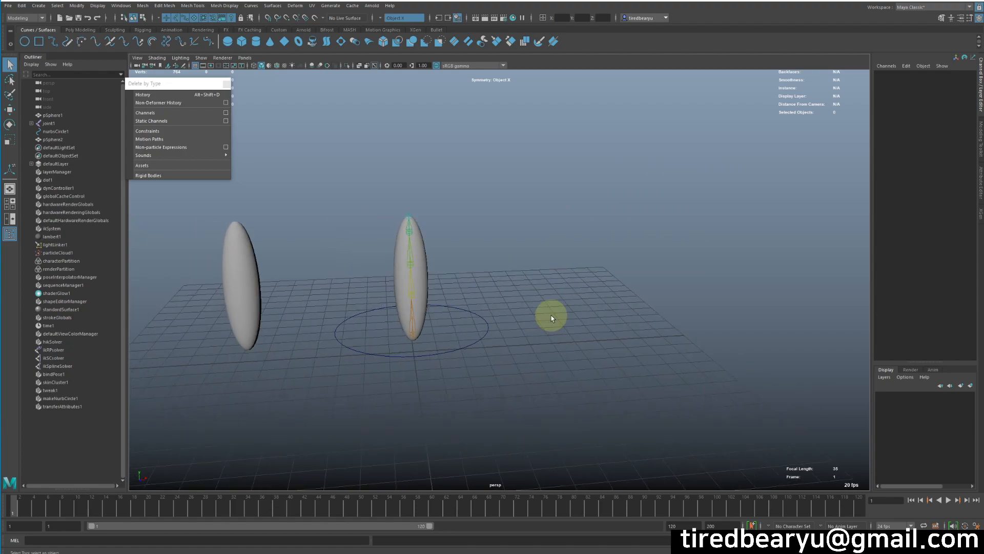
# Select the duplicate ellipsoid and move it along X until it overlaps the skinned ellipsoid.
pyautogui.moveTo(206, 256); pyautogui.dragTo(279, 299)
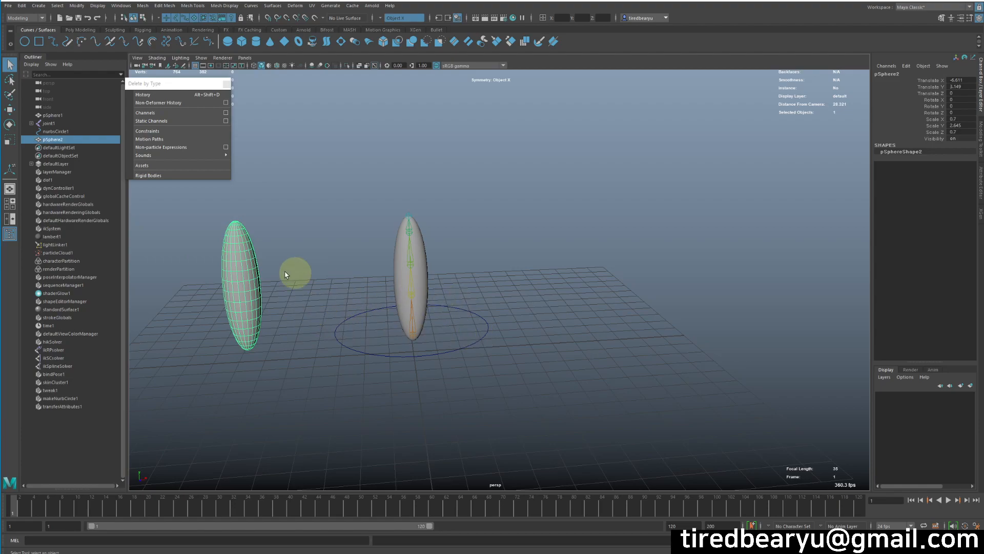
pyautogui.press('w')
pyautogui.moveTo(325, 291); pyautogui.dragTo(485, 302)
pyautogui.press('q')
pyautogui.keyDown('alt'); pyautogui.moveTo(468, 247); pyautogui.dragTo(758, 215, button='right'); pyautogui.keyUp('alt')
# Set the duplicate ellipsoid's Translate X to 0 so it coincides exactly with the skinned ellipsoid.
pyautogui.click(967, 87)
pyautogui.moveTo(967, 88); pyautogui.dragTo(967, 81)
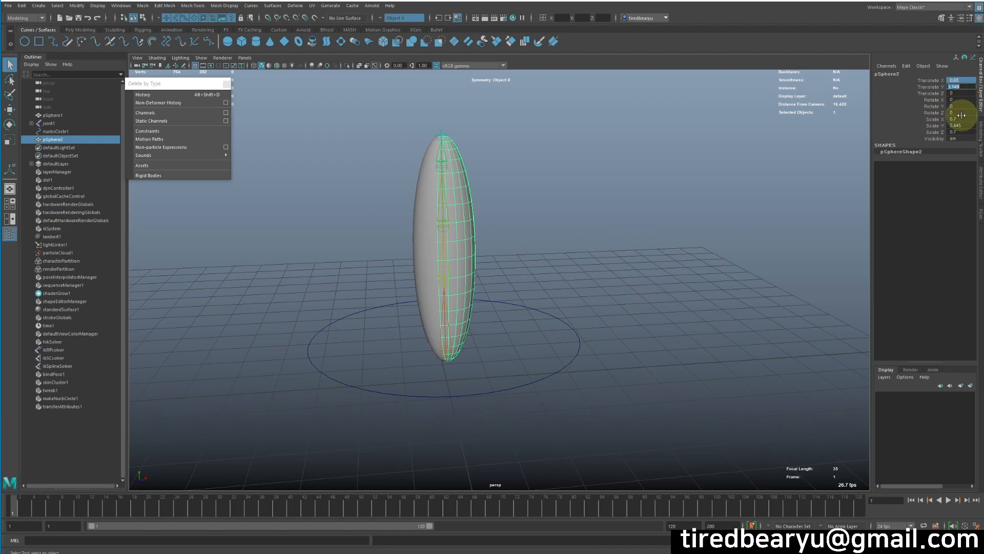
pyautogui.hotkey('ctrl', 'z')
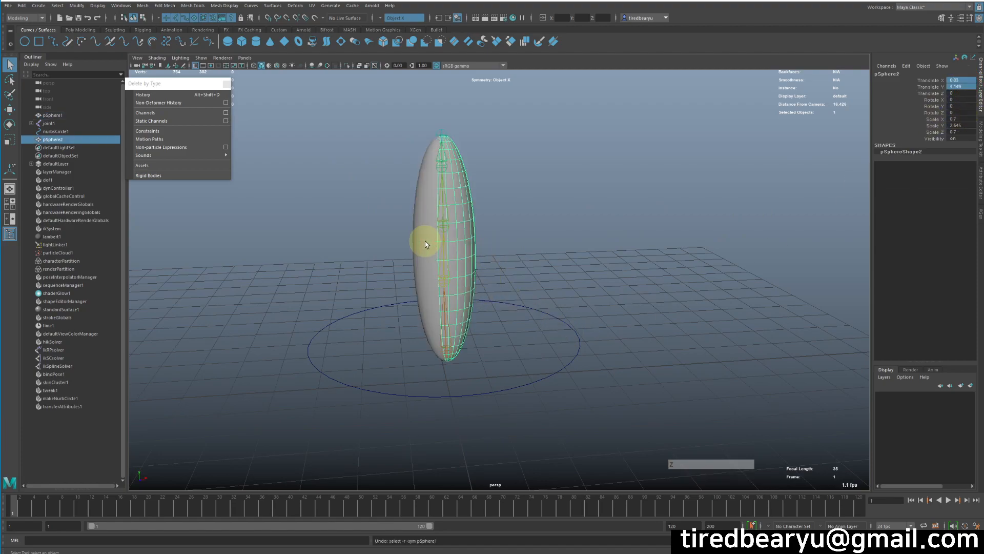
pyautogui.hotkey('ctrl', 'z')
pyautogui.hotkey('shift', 'z')
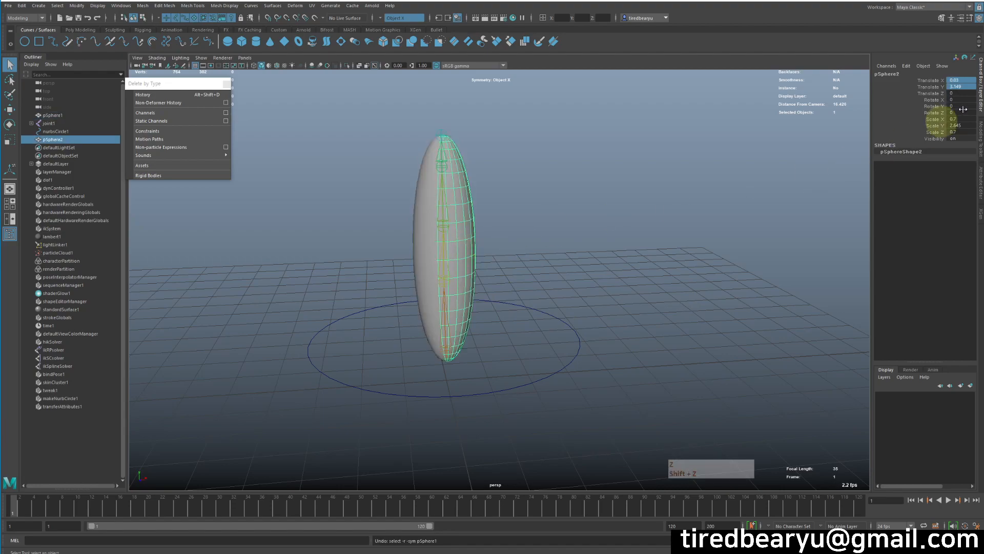
pyautogui.click(959, 81)
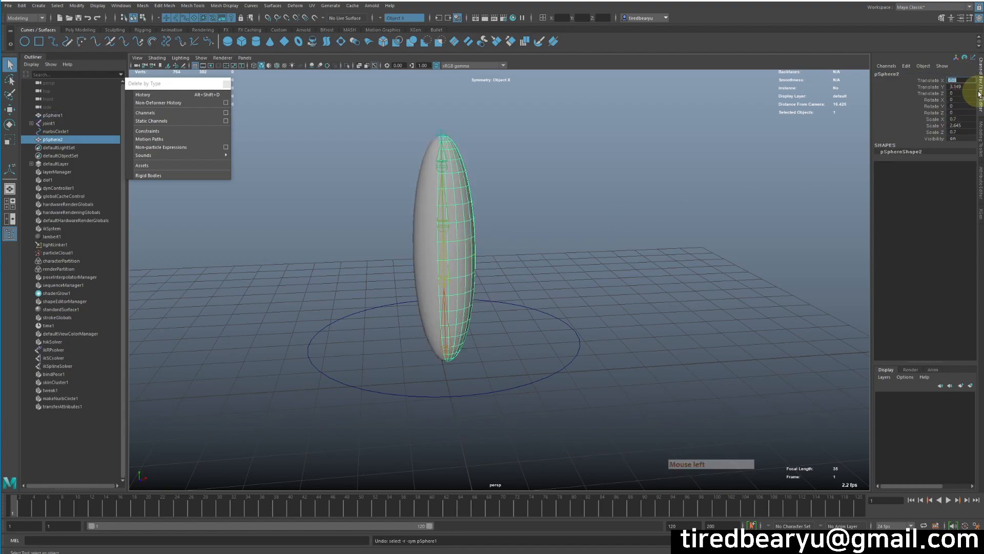
pyautogui.write('0')
pyautogui.press('Return')
pyautogui.keyDown('alt'); pyautogui.moveTo(795, 224); pyautogui.dragTo(539, 241); pyautogui.keyUp('alt')
pyautogui.keyDown('alt'); pyautogui.moveTo(538, 241); pyautogui.dragTo(587, 211, button='middle'); pyautogui.keyUp('alt')
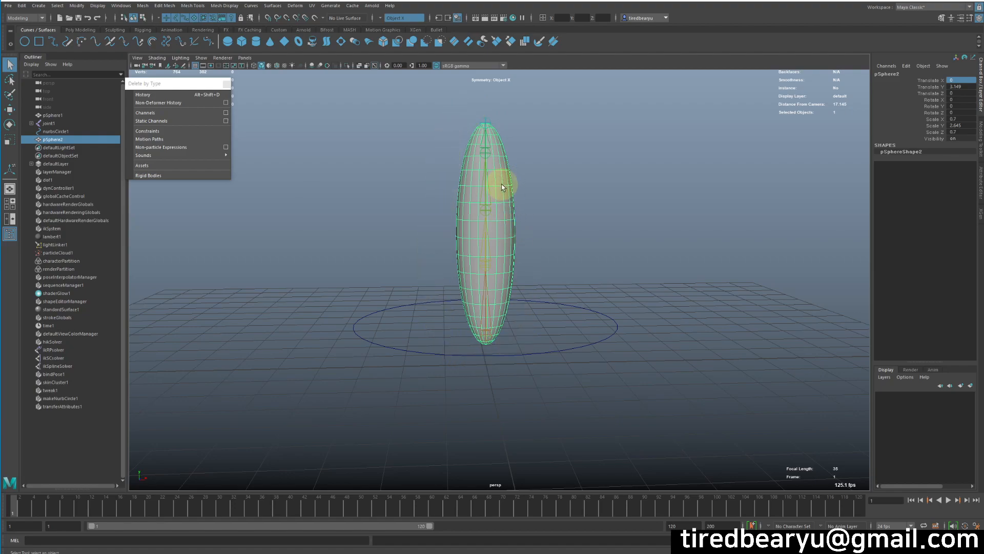
# Select joint1 together with the duplicate ellipsoid and bind the duplicate to the joint chain with Bind Skin.
pyautogui.click(466, 341)
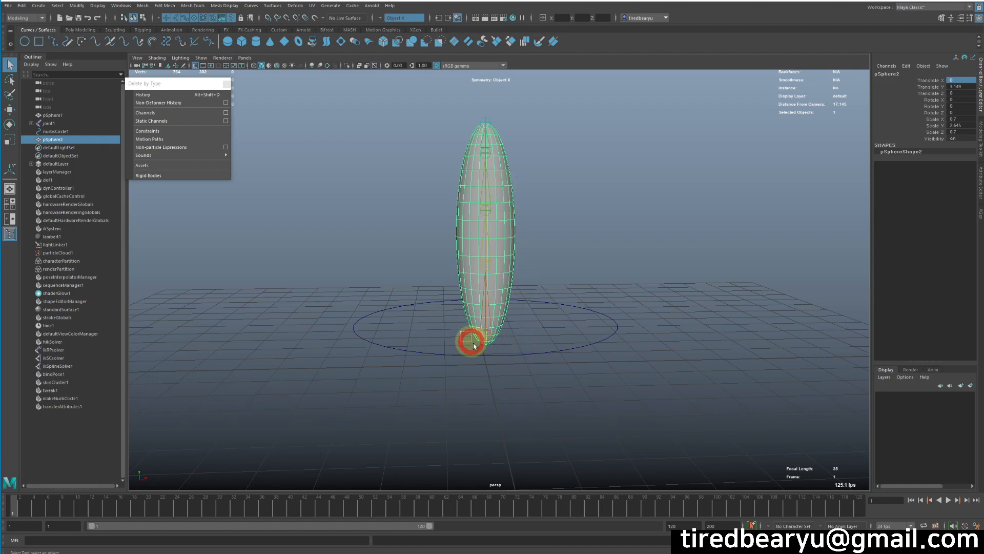
pyautogui.keyDown('ctrl'); pyautogui.click(68, 141); pyautogui.keyUp('ctrl')
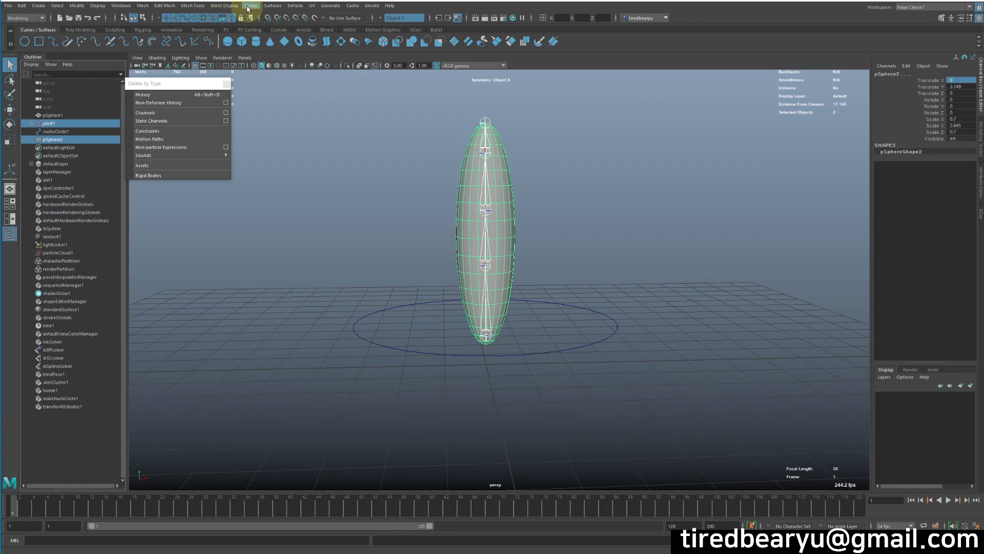
pyautogui.click(142, 5)
pyautogui.moveTo(165, 27)
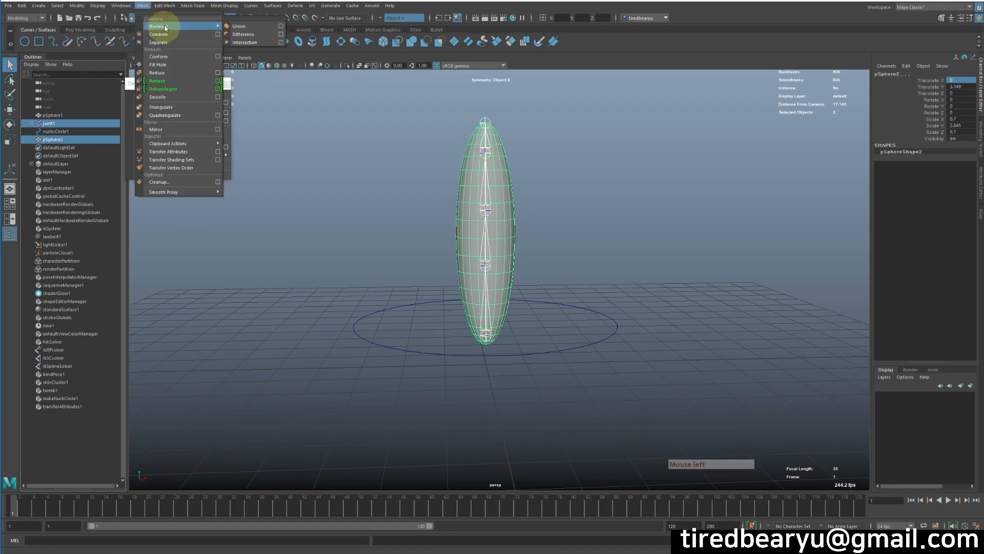
pyautogui.click(140, 6)
pyautogui.click(24, 18)
pyautogui.click(24, 28)
pyautogui.click(165, 5)
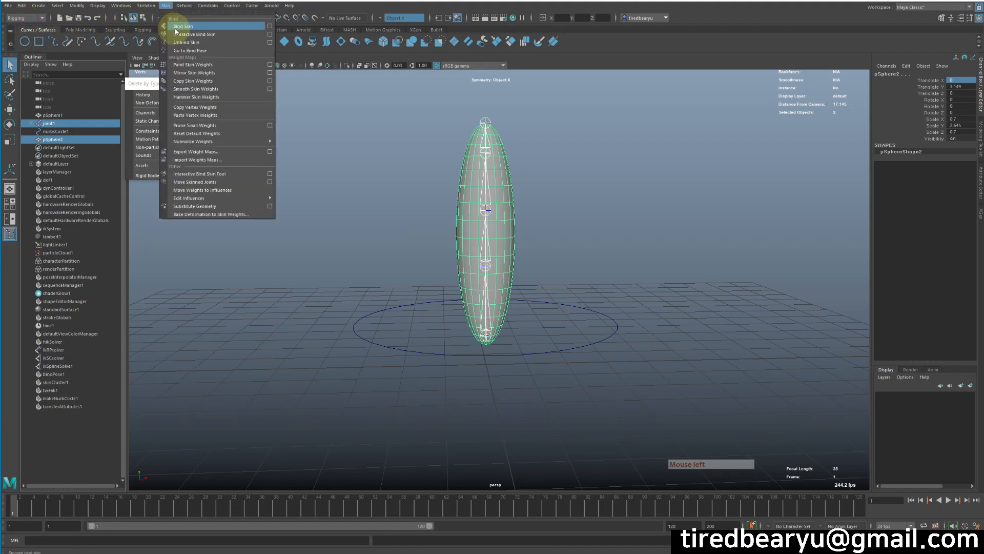
pyautogui.click(175, 29)
# Try rotating several joints of the chain to test how both bound ellipsoids deform.
pyautogui.keyDown('alt'); pyautogui.moveTo(681, 291); pyautogui.dragTo(670, 278); pyautogui.keyUp('alt')
pyautogui.keyDown('alt'); pyautogui.moveTo(669, 277); pyautogui.dragTo(670, 293, button='right'); pyautogui.keyUp('alt')
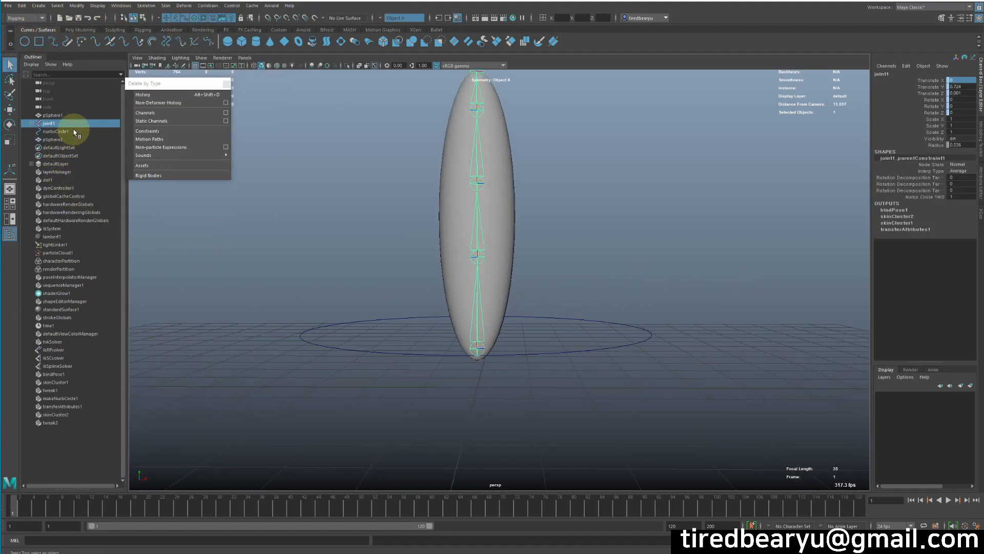
pyautogui.keyDown('alt'); pyautogui.moveTo(547, 275); pyautogui.dragTo(452, 246, button='right'); pyautogui.keyUp('alt')
pyautogui.moveTo(435, 233); pyautogui.dragTo(508, 241)
pyautogui.press('e')
pyautogui.moveTo(528, 158); pyautogui.dragTo(531, 221)
# Try moving the control circle to test the rig, and undo the circle moves and joint rotation.
pyautogui.moveTo(641, 304); pyautogui.dragTo(592, 362)
pyautogui.press('w')
pyautogui.moveTo(626, 358); pyautogui.dragTo(599, 308, button='middle')
pyautogui.hotkey('ctrl', 'z')
pyautogui.moveTo(480, 315); pyautogui.dragTo(501, 287)
pyautogui.hotkey('ctrl', 'z')
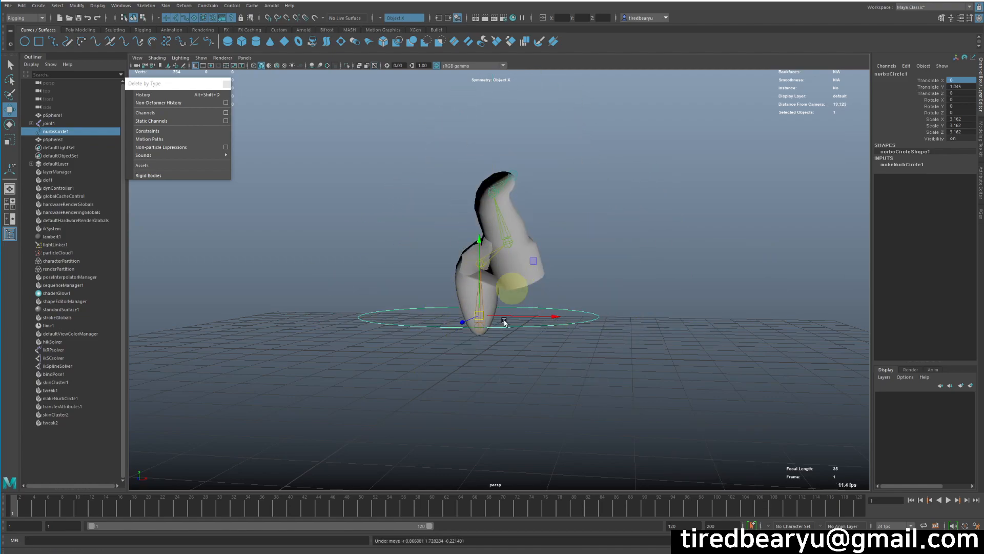
pyautogui.hotkey('ctrl', 'z')
pyautogui.hotkey('ctrl', 'z')
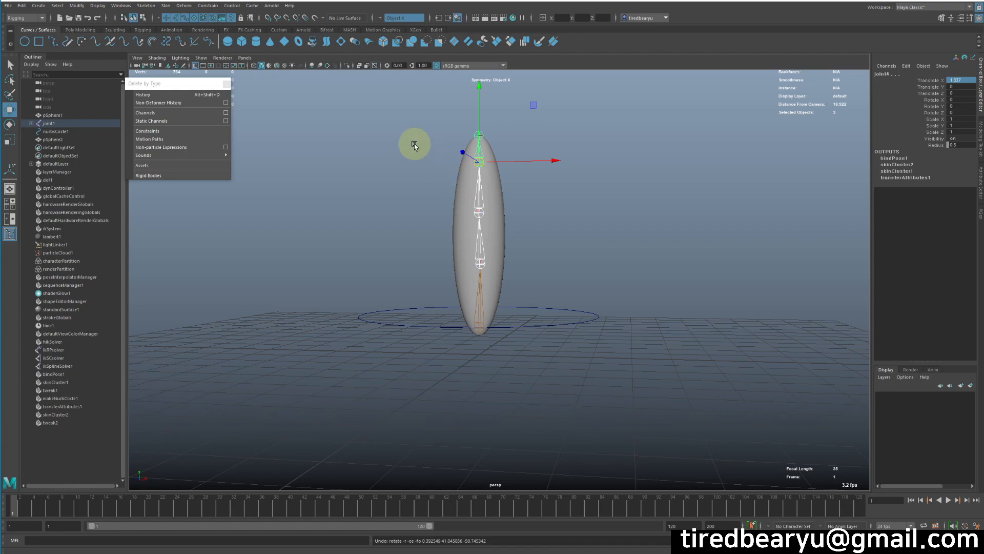
# Compare the input and output history nodes of pSphere1 and pSphere2.
pyautogui.click(75, 115)
pyautogui.keyDown('alt'); pyautogui.moveTo(440, 286); pyautogui.dragTo(631, 263, button='right'); pyautogui.keyUp('alt')
pyautogui.keyDown('alt'); pyautogui.moveTo(632, 263); pyautogui.dragTo(596, 323); pyautogui.keyUp('alt')
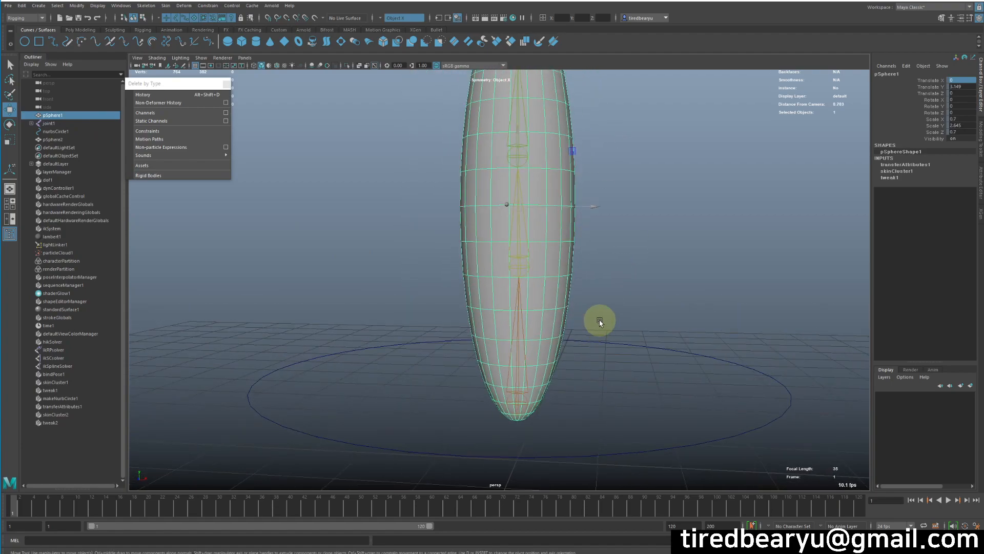
pyautogui.click(169, 147)
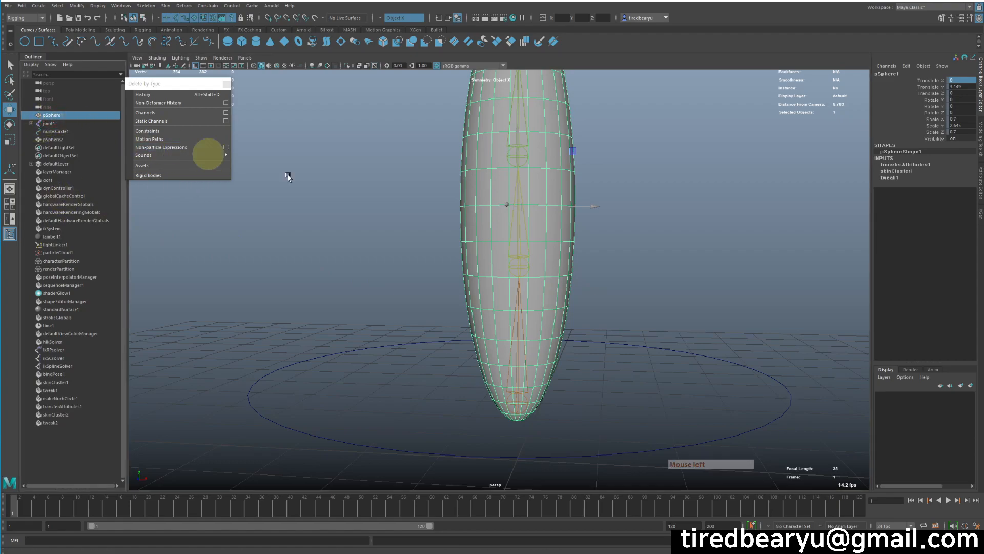
pyautogui.keyDown('alt'); pyautogui.moveTo(600, 235); pyautogui.dragTo(492, 214, button='right'); pyautogui.keyUp('alt')
pyautogui.click(72, 116)
pyautogui.keyDown('alt'); pyautogui.moveTo(662, 244); pyautogui.dragTo(657, 248); pyautogui.keyUp('alt')
pyautogui.click(71, 140)
pyautogui.keyDown('alt'); pyautogui.moveTo(656, 255); pyautogui.dragTo(601, 243, button='right'); pyautogui.keyUp('alt')
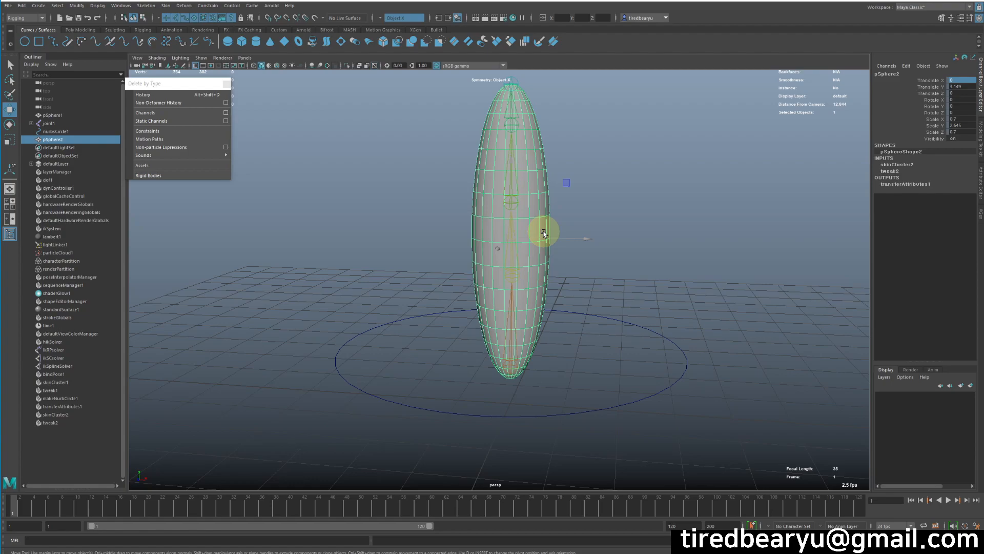
pyautogui.click(54, 115)
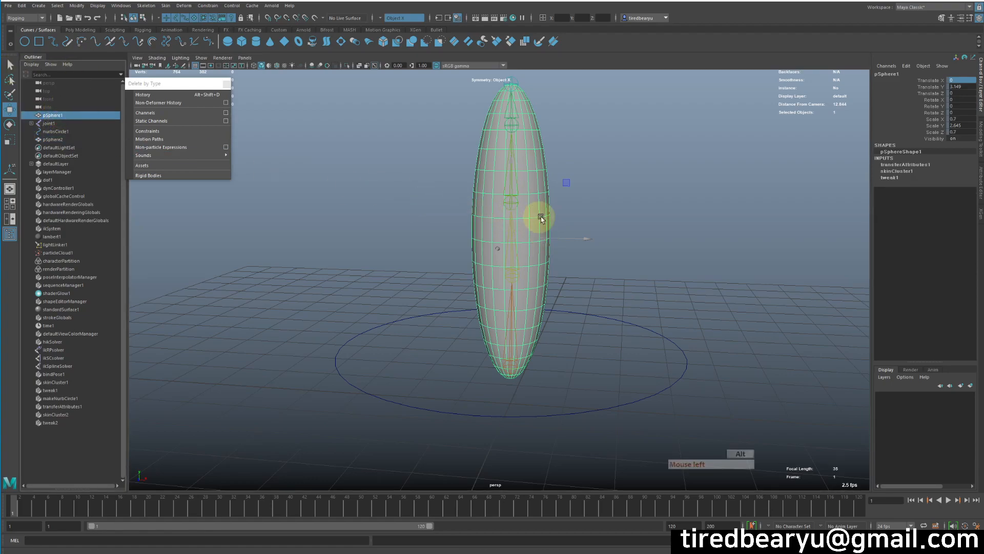
pyautogui.keyDown('alt'); pyautogui.moveTo(537, 216); pyautogui.dragTo(564, 213); pyautogui.keyUp('alt')
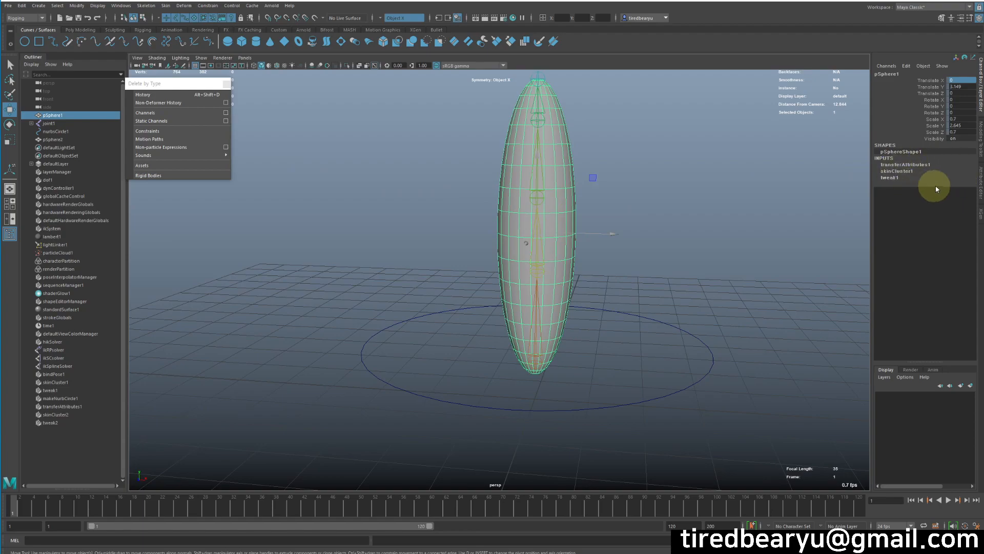
pyautogui.click(55, 139)
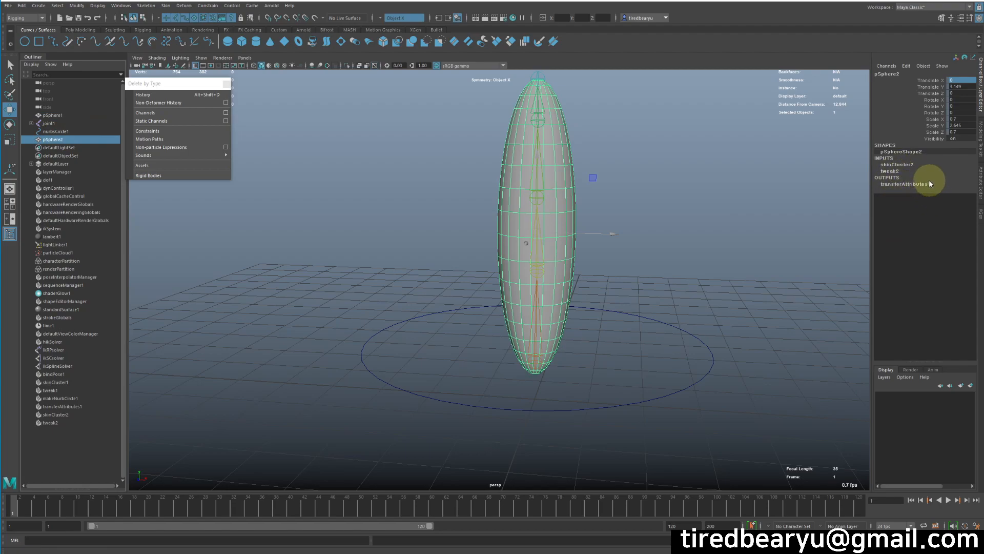
pyautogui.hotkey('ctrl', 'z')
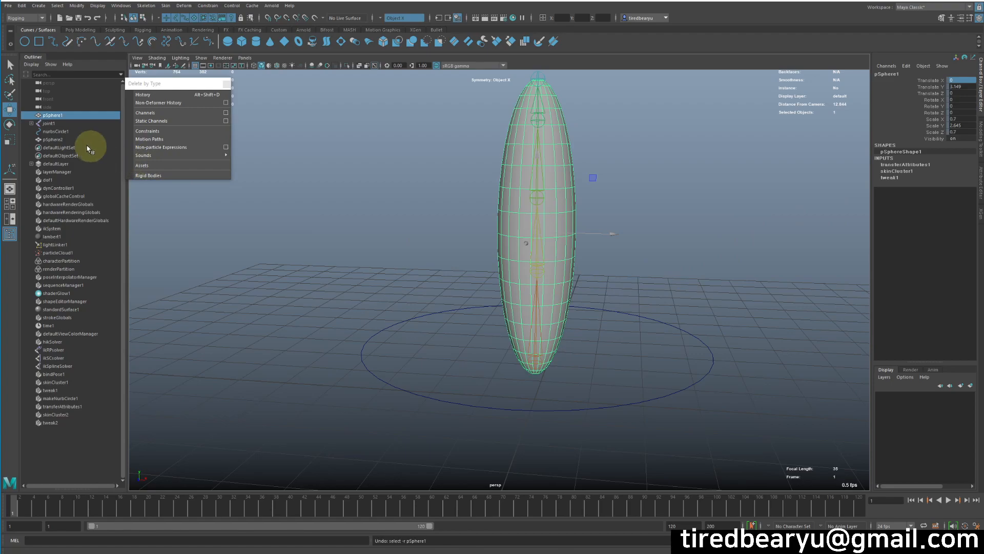
# Delete all history on pSphere2 and move it along X beside the skinned ellipsoid, to a Translate X of about 4.025.
pyautogui.click(58, 139)
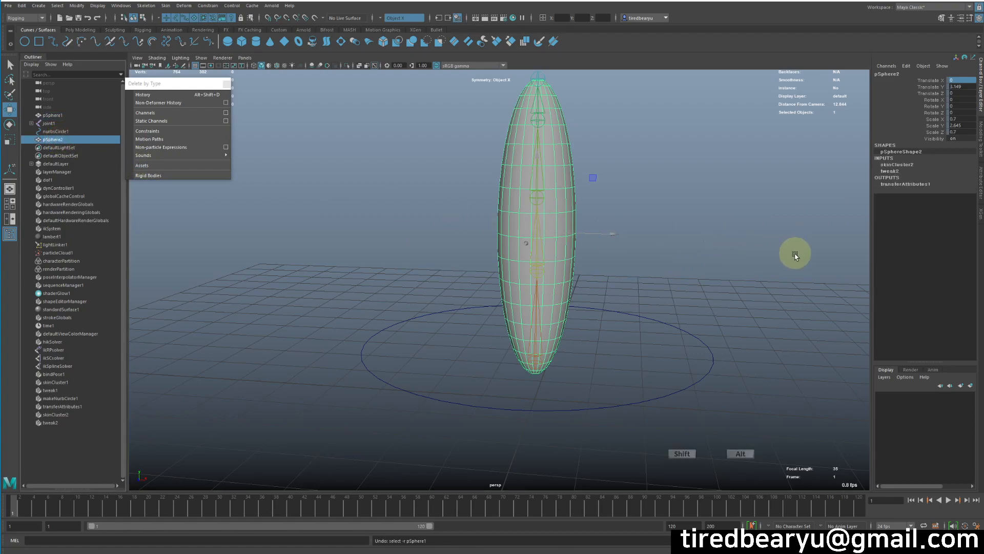
pyautogui.hotkey('alt', 'shift', 'd')
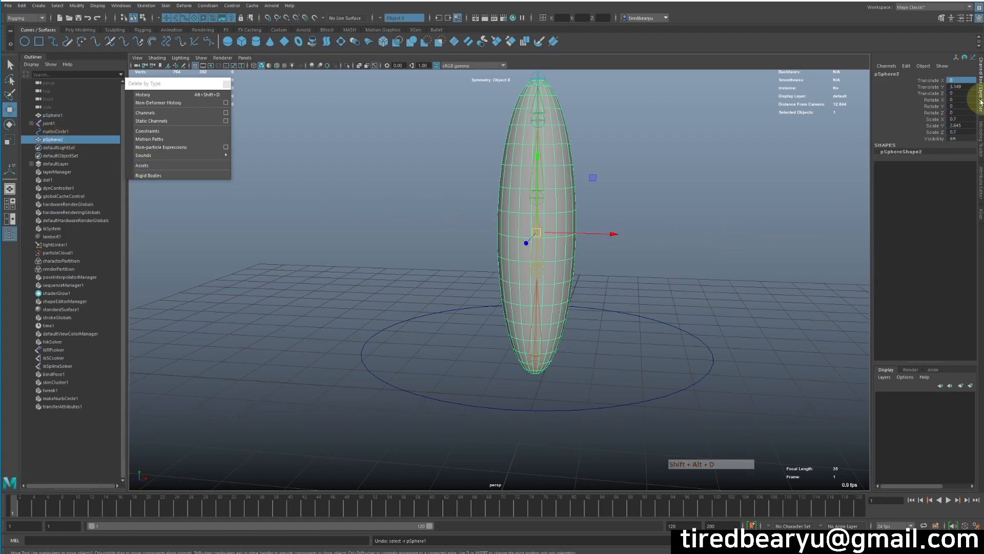
pyautogui.keyDown('alt'); pyautogui.moveTo(704, 222); pyautogui.dragTo(692, 202); pyautogui.keyUp('alt')
pyautogui.moveTo(611, 226); pyautogui.dragTo(870, 223)
pyautogui.hotkey('ctrl', 'z')
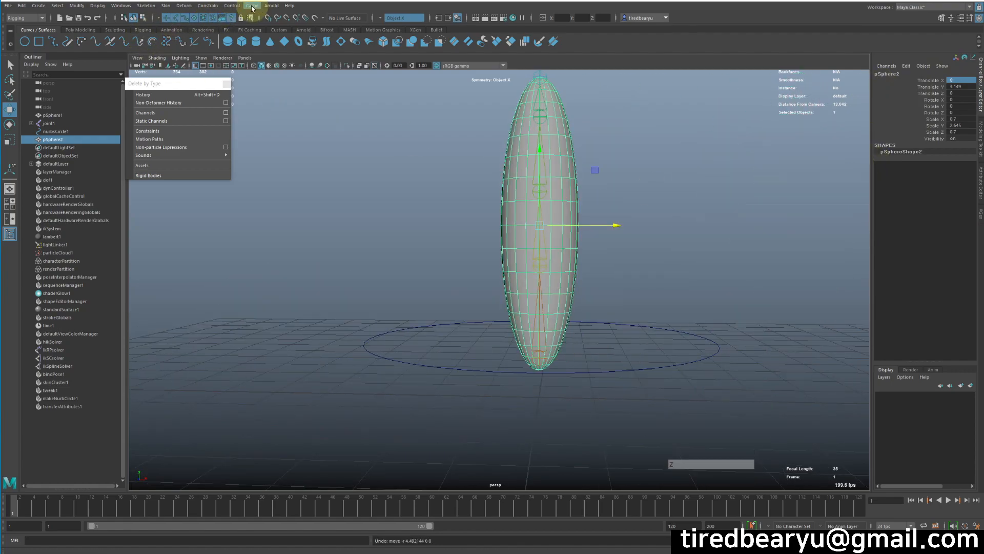
pyautogui.moveTo(609, 226); pyautogui.dragTo(836, 225)
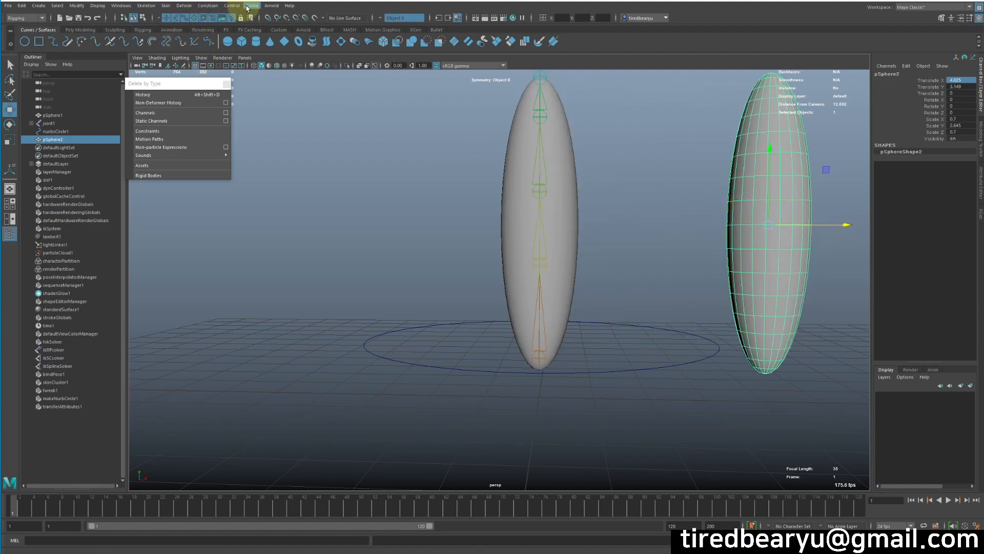
# Switch to the Modeling menu set, open the UV Editor beside the models, and show the skinned ellipsoid's UVs.
pyautogui.click(25, 18)
pyautogui.click(23, 7)
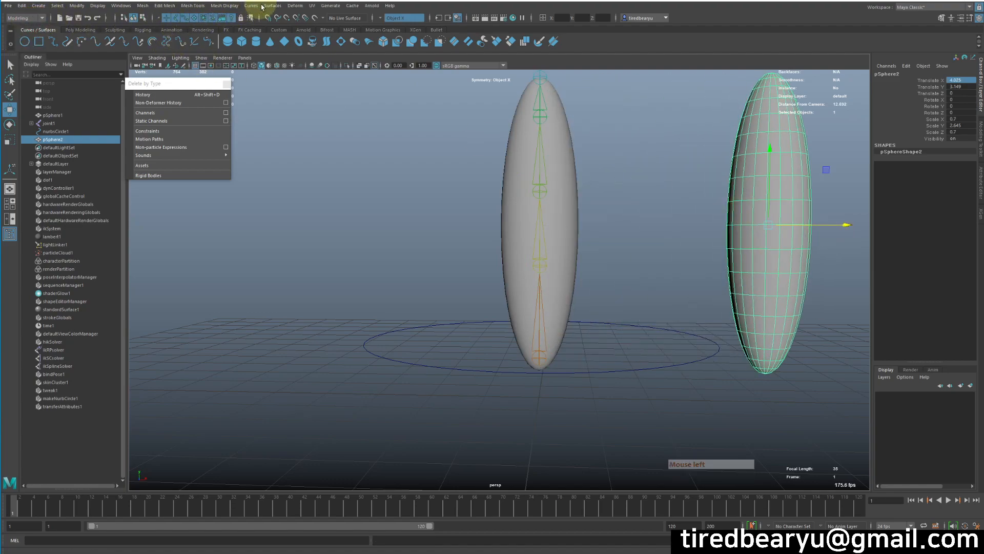
pyautogui.click(312, 6)
pyautogui.click(328, 23)
pyautogui.moveTo(584, 113); pyautogui.dragTo(121, 110)
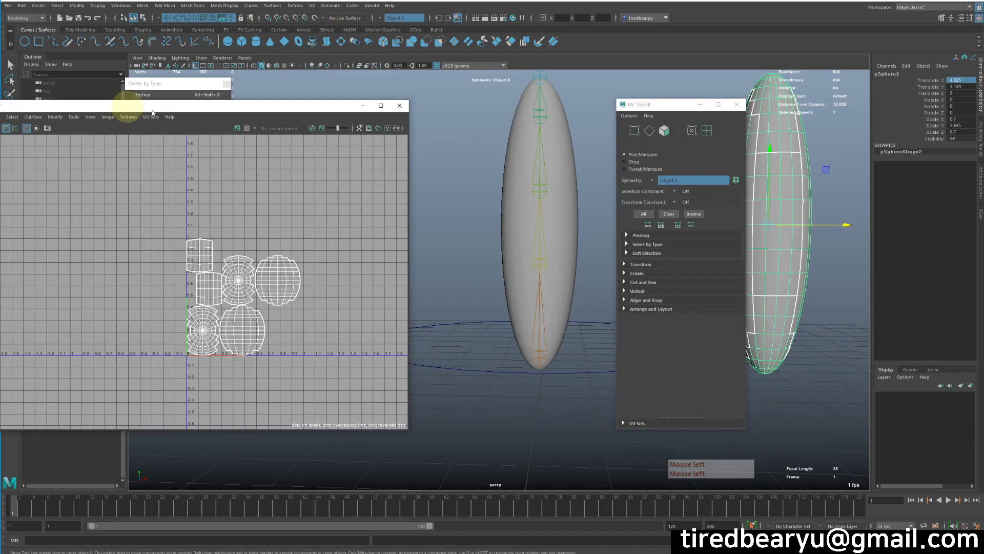
pyautogui.click(501, 191)
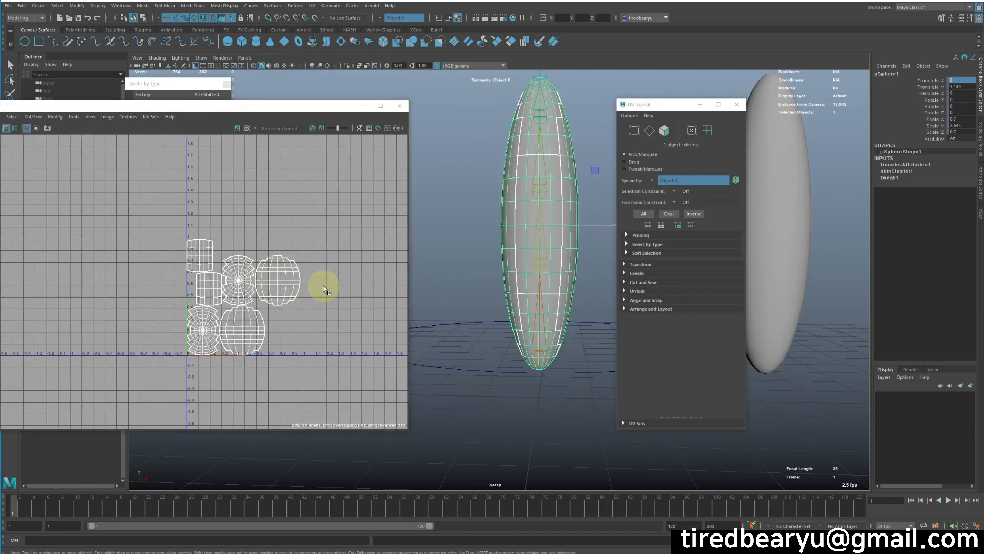
# Try deleting the duplicate ellipsoid pSphere2 and check the UV layout of the skinned ellipsoid.
pyautogui.click(761, 220)
pyautogui.press('Delete')
pyautogui.click(560, 209)
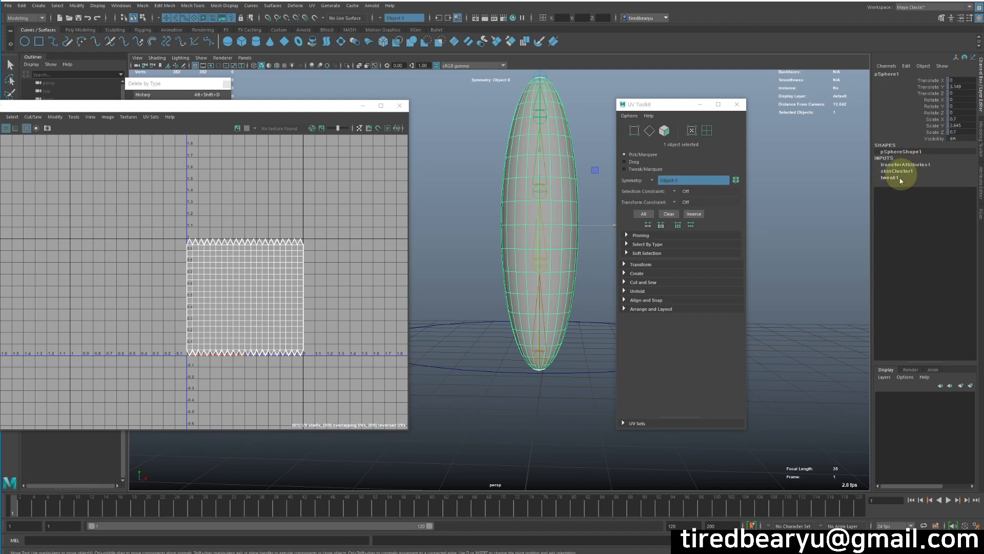
# Undo the deletion of pSphere2 and return to the skinned ellipsoid's selection.
pyautogui.hotkey('ctrl', 'z')
pyautogui.hotkey('ctrl', 'z')
pyautogui.hotkey('ctrl', 'z')
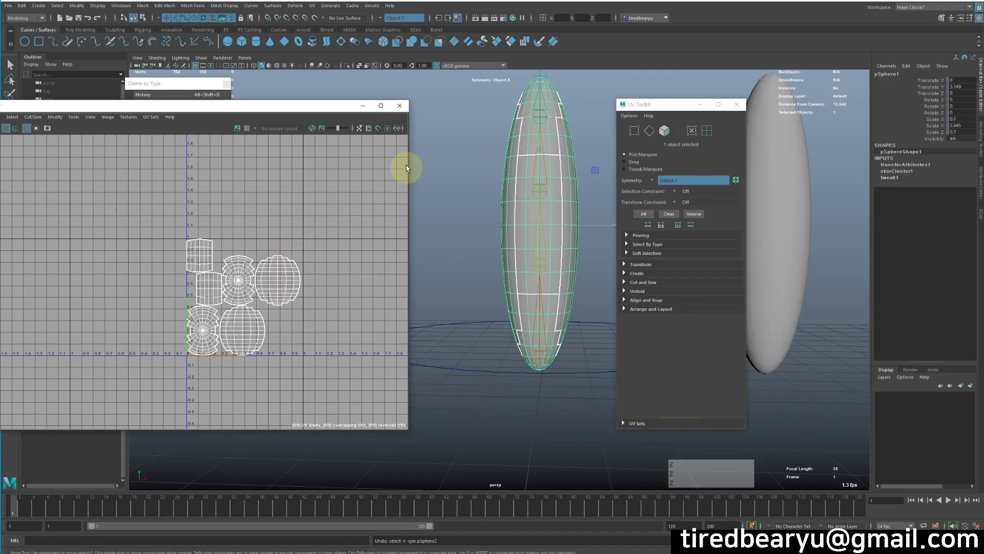
# Close the UV Editor and UV Toolkit, and select the duplicate ellipsoid pSphere2.
pyautogui.moveTo(291, 105); pyautogui.dragTo(420, 116)
pyautogui.click(531, 116)
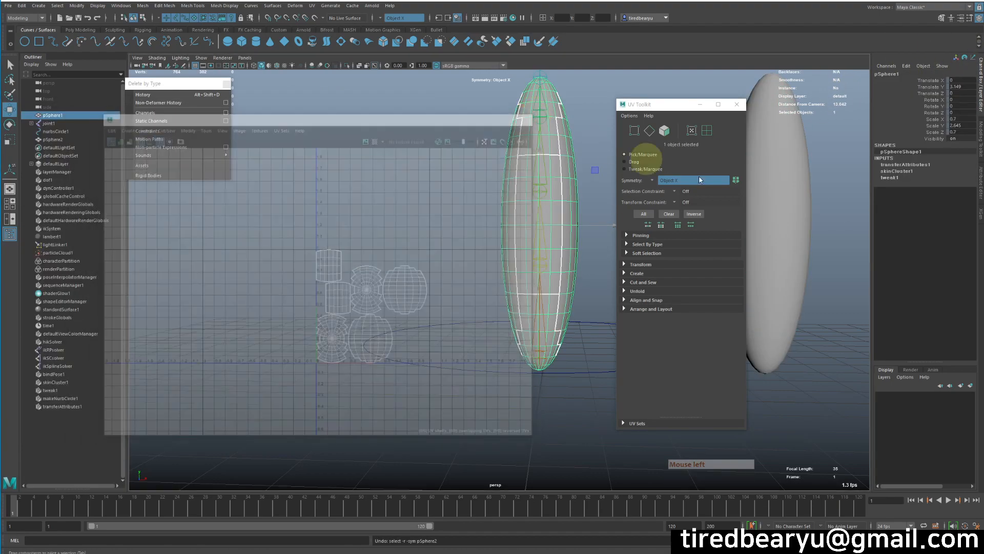
pyautogui.click(796, 212)
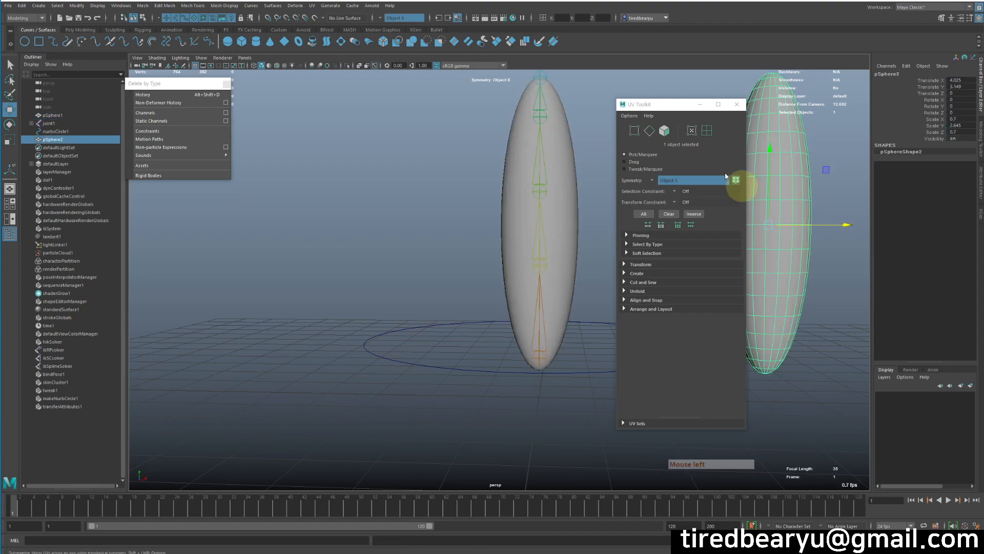
pyautogui.click(737, 104)
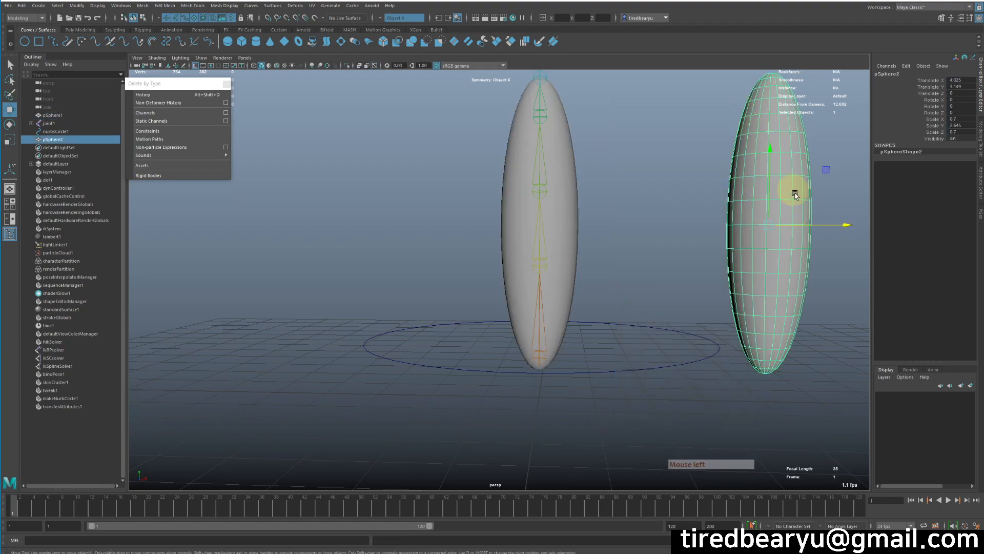
# Set pSphere2's Translate X to 0 so it coincides with the original skinned ellipsoid.
pyautogui.doubleClick(961, 80)
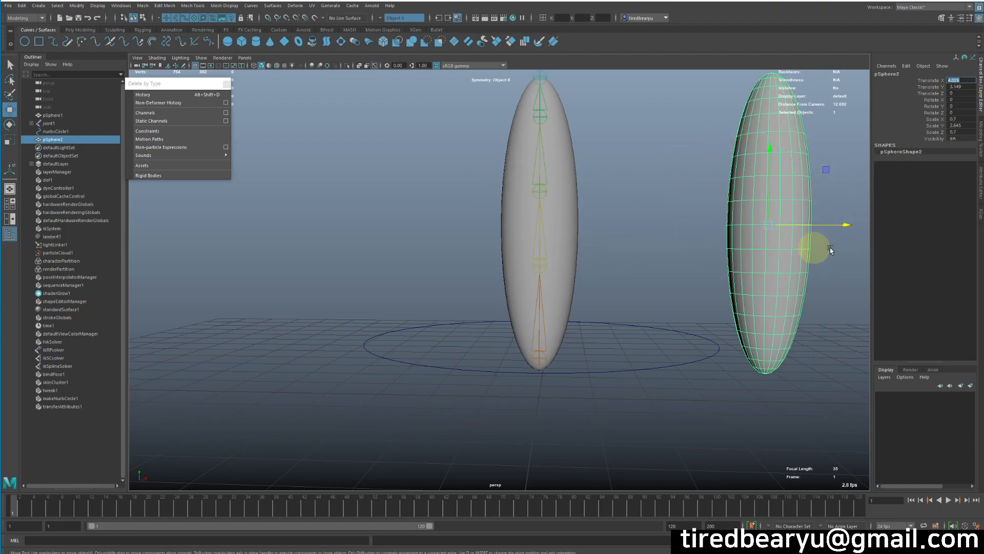
pyautogui.press('Right')
pyautogui.doubleClick(964, 82)
pyautogui.write('4.0')
pyautogui.press('Return')
pyautogui.write('0')
pyautogui.press('Return')
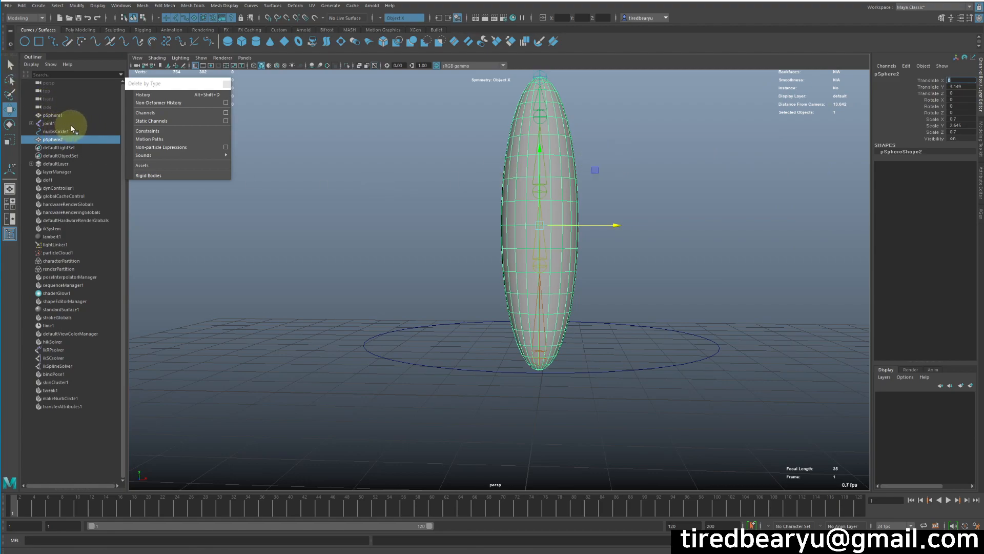
# Switch to the Rigging menu set and bind pSphere2 to joint1 using joint hierarchy, closest distance and classic linear skinning.
pyautogui.keyDown('ctrl'); pyautogui.click(56, 123); pyautogui.keyUp('ctrl')
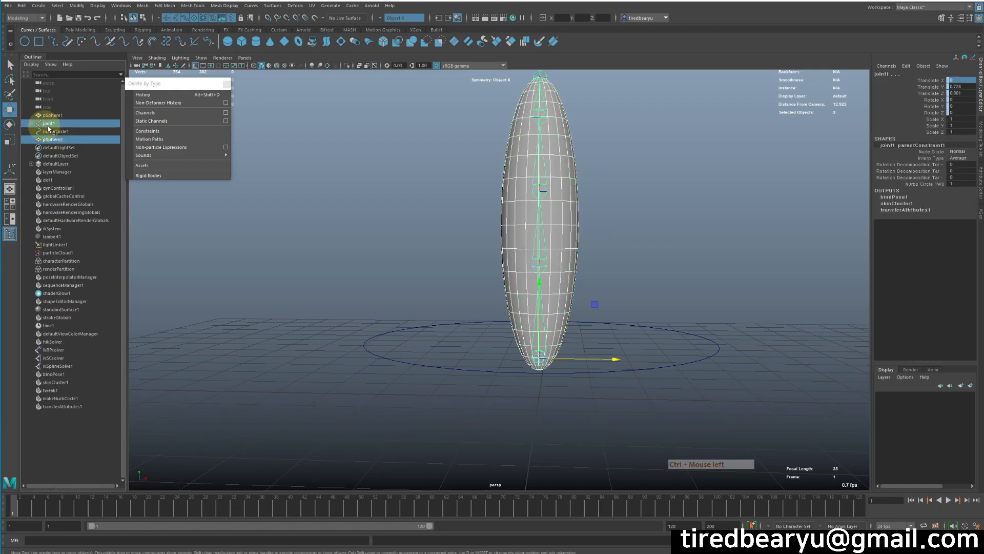
pyautogui.click(164, 6)
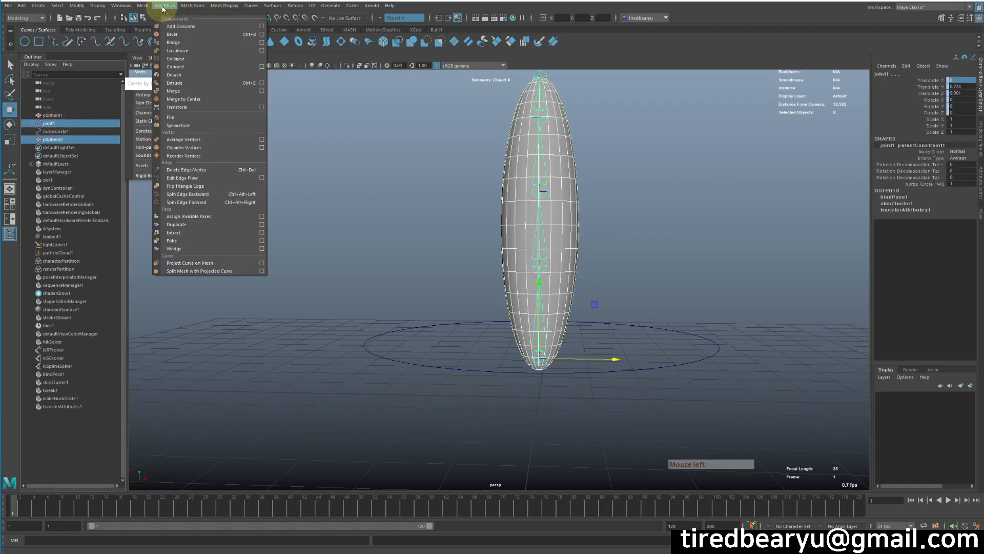
pyautogui.click(124, 6)
pyautogui.click(26, 18)
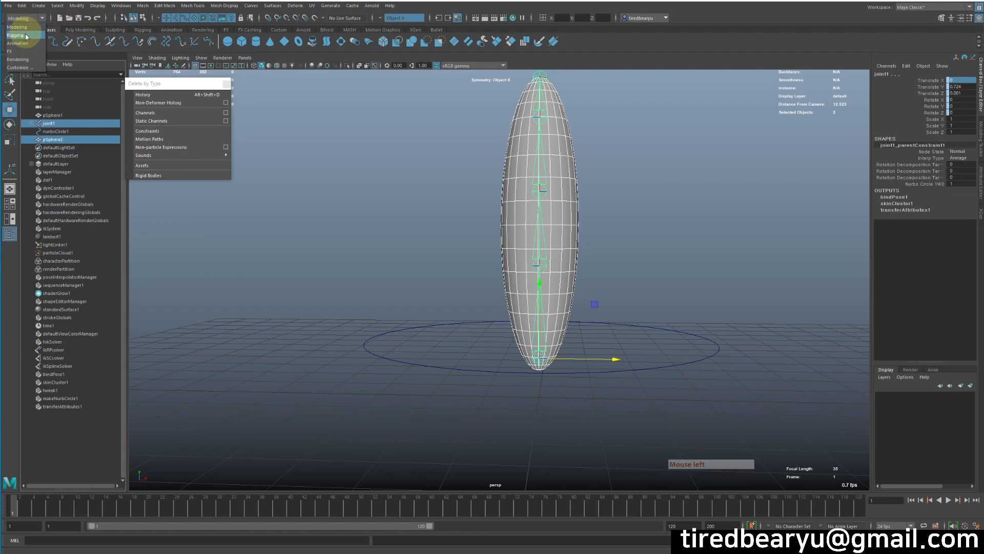
pyautogui.click(23, 34)
pyautogui.click(166, 5)
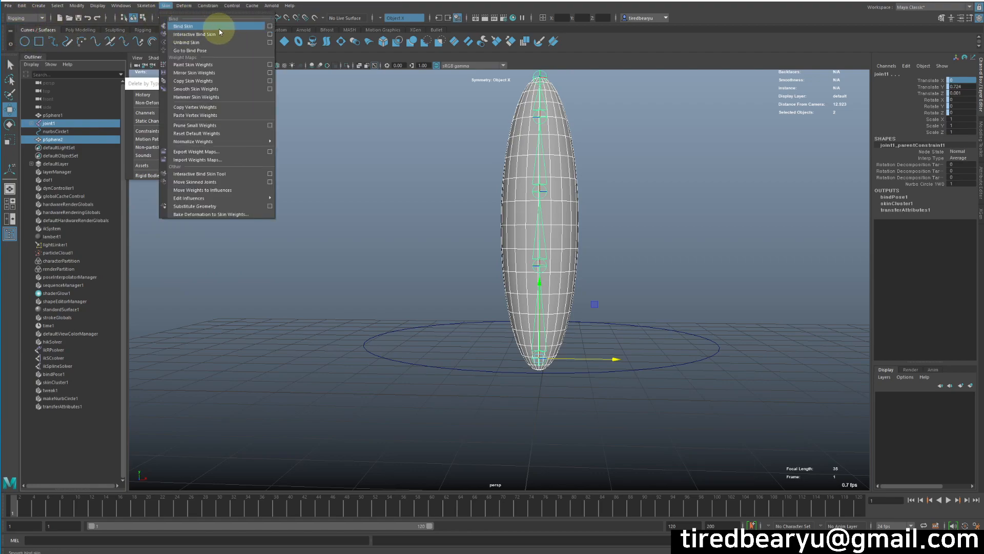
pyautogui.click(270, 26)
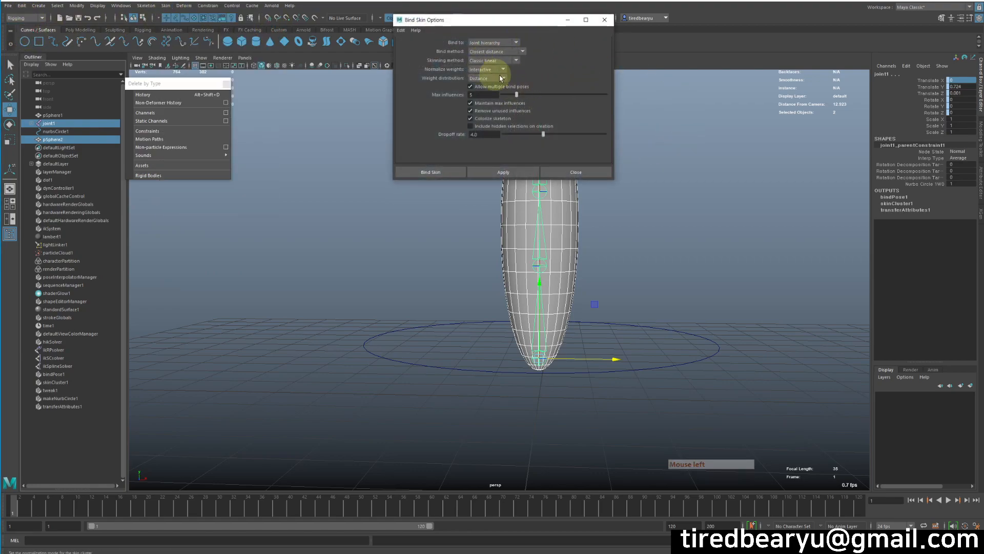
pyautogui.click(421, 174)
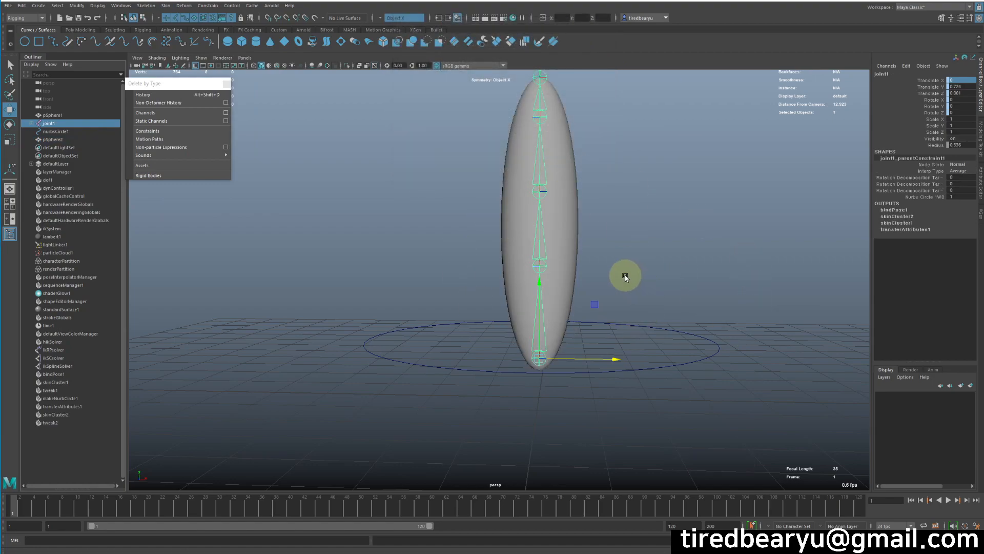
# Try rotating the joints to compare how the two bound ellipsoids deform, and undo the rotations.
pyautogui.keyDown('alt'); pyautogui.moveTo(537, 334); pyautogui.dragTo(556, 245, button='middle'); pyautogui.keyUp('alt')
pyautogui.keyDown('shift'); pyautogui.moveTo(556, 246); pyautogui.dragTo(570, 249); pyautogui.keyUp('shift')
pyautogui.keyDown('shift'); pyautogui.moveTo(479, 136); pyautogui.dragTo(607, 157); pyautogui.keyUp('shift')
pyautogui.keyDown('shift'); pyautogui.moveTo(525, 105); pyautogui.dragTo(596, 226); pyautogui.keyUp('shift')
pyautogui.press('e')
pyautogui.press('q')
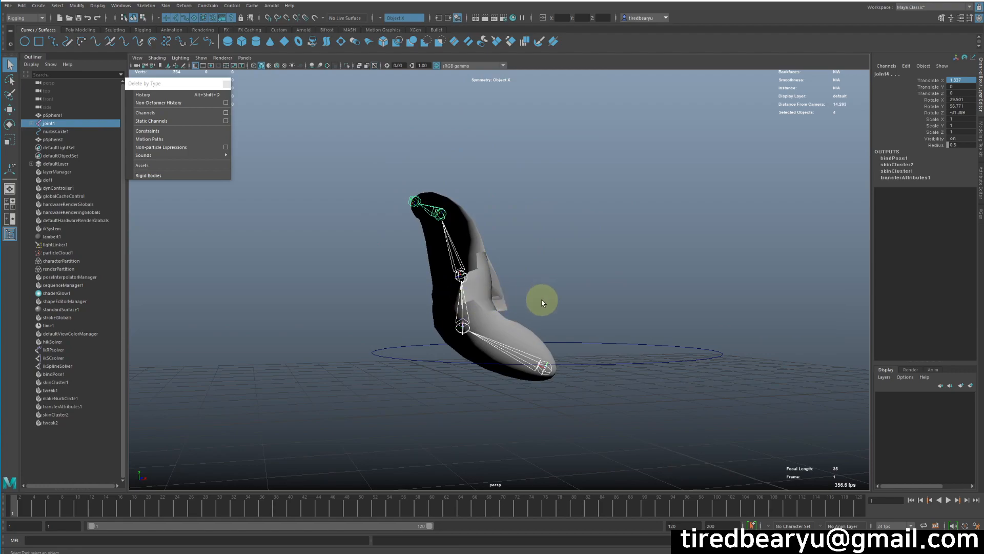
pyautogui.hotkey('ctrl', 'z')
# Try moving the control circle nurbsCircle1 along X, and undo the move.
pyautogui.moveTo(658, 303); pyautogui.dragTo(738, 408)
pyautogui.press('w')
pyautogui.moveTo(778, 325); pyautogui.dragTo(666, 255, button='middle')
pyautogui.hotkey('ctrl', 'z')
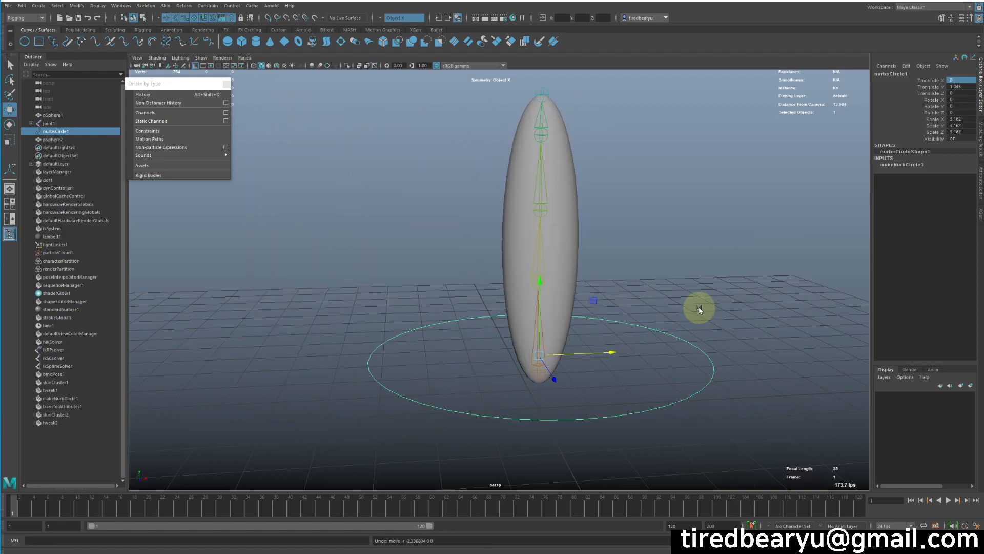
pyautogui.keyDown('alt'); pyautogui.moveTo(676, 276); pyautogui.dragTo(686, 261); pyautogui.keyUp('alt')
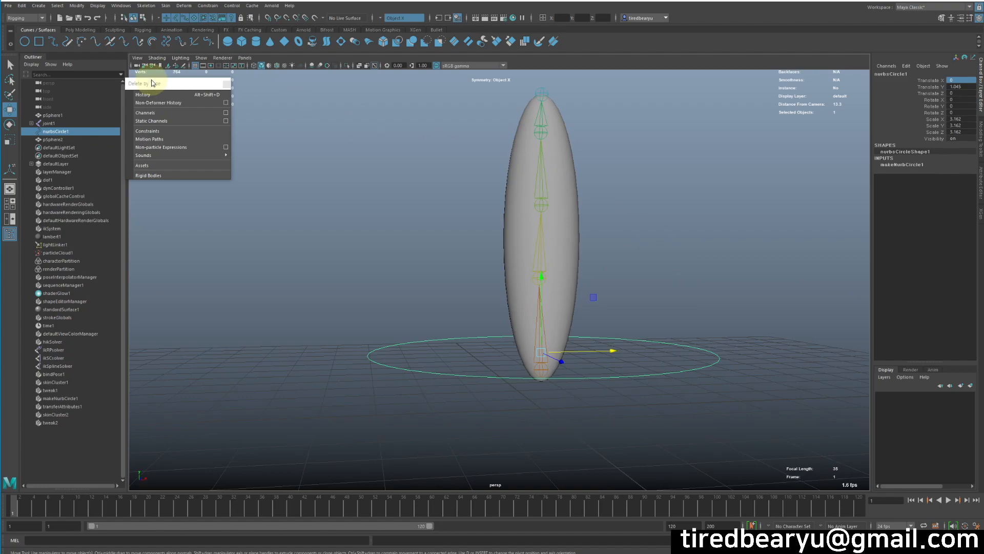
# Select pSphere1 as the weight source and add pSphere2 to the selection as the target.
pyautogui.click(53, 115)
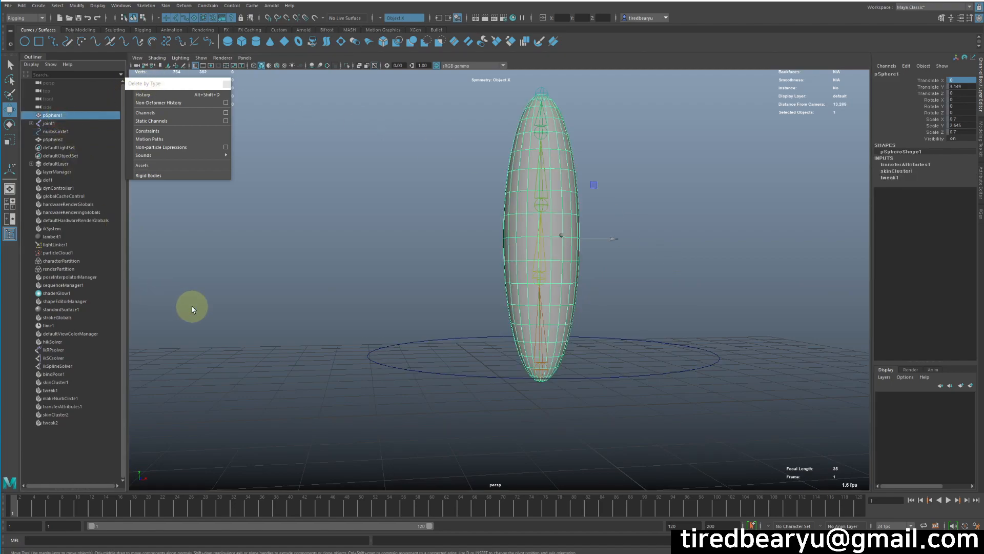
pyautogui.click(53, 140)
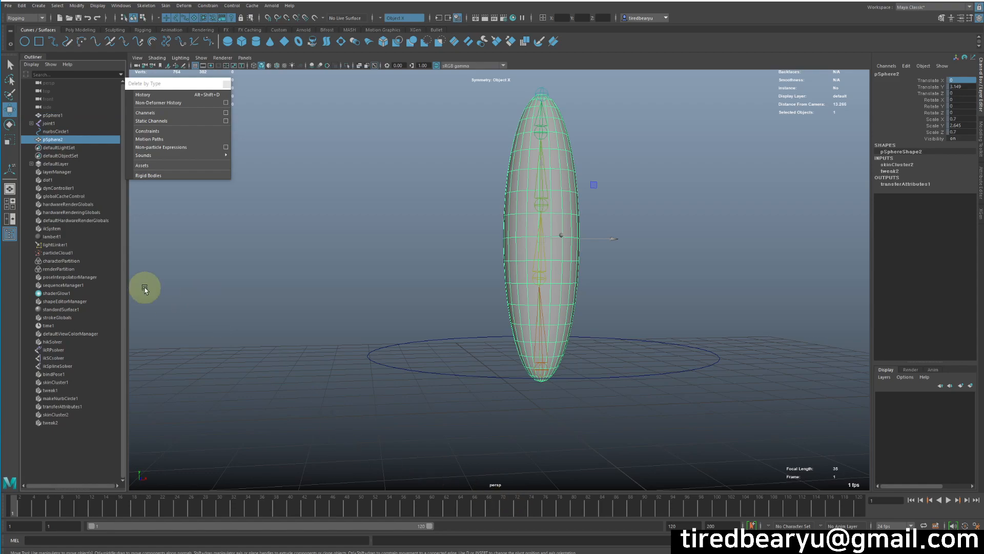
pyautogui.click(62, 115)
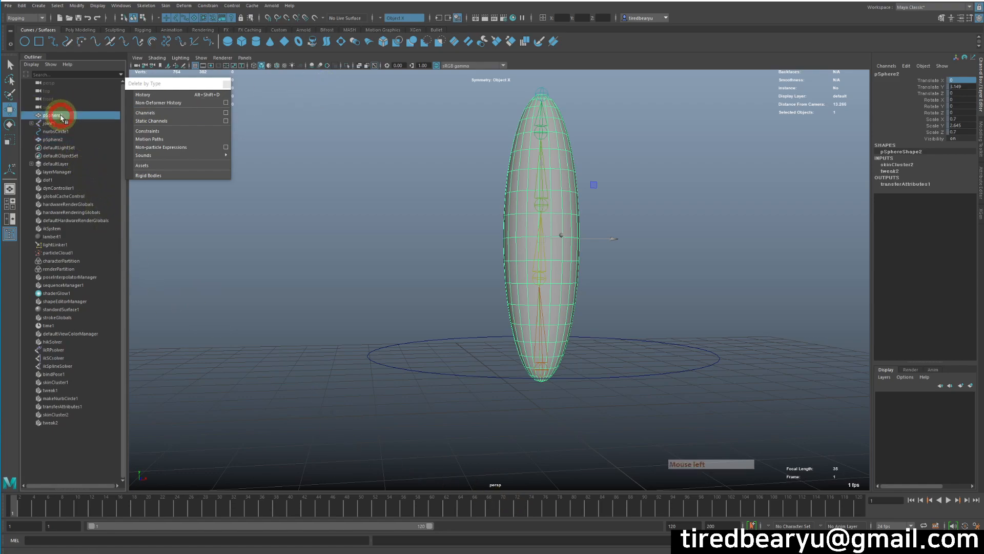
pyautogui.keyDown('ctrl'); pyautogui.click(67, 140); pyautogui.keyUp('ctrl')
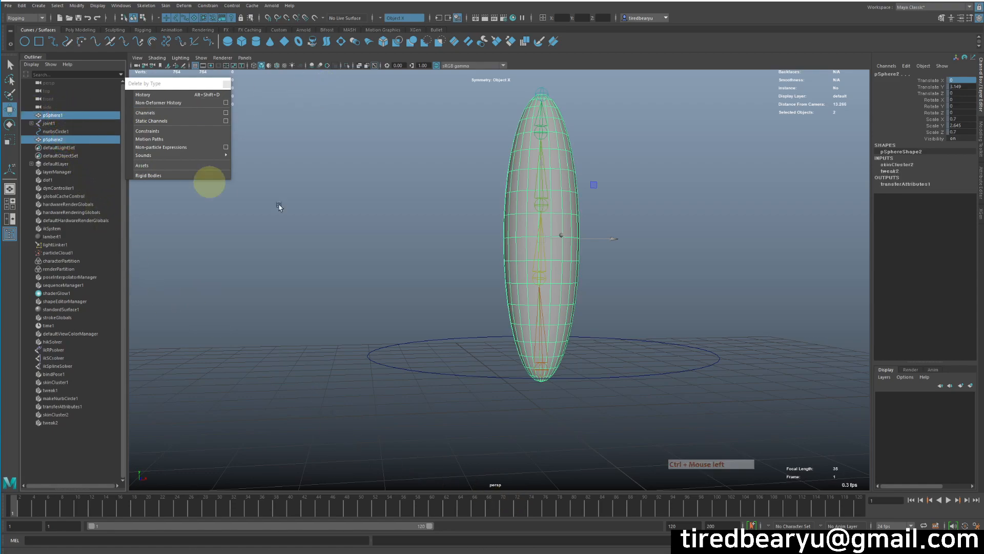
pyautogui.keyDown('alt'); pyautogui.moveTo(446, 246); pyautogui.dragTo(446, 281, button='middle'); pyautogui.keyUp('alt')
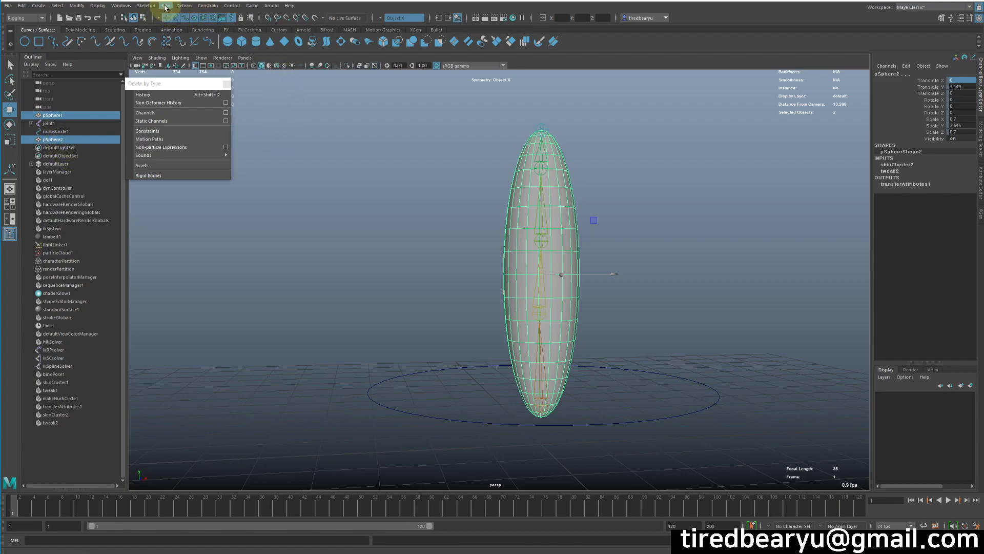
pyautogui.click(147, 6)
pyautogui.click(155, 13)
pyautogui.moveTo(161, 4); pyautogui.dragTo(311, 116)
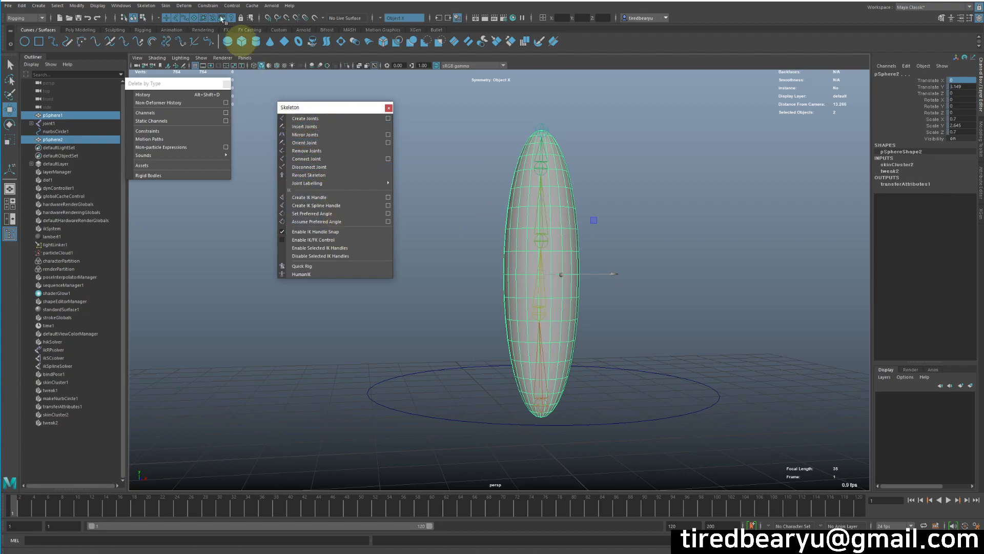
pyautogui.click(184, 6)
pyautogui.click(187, 8)
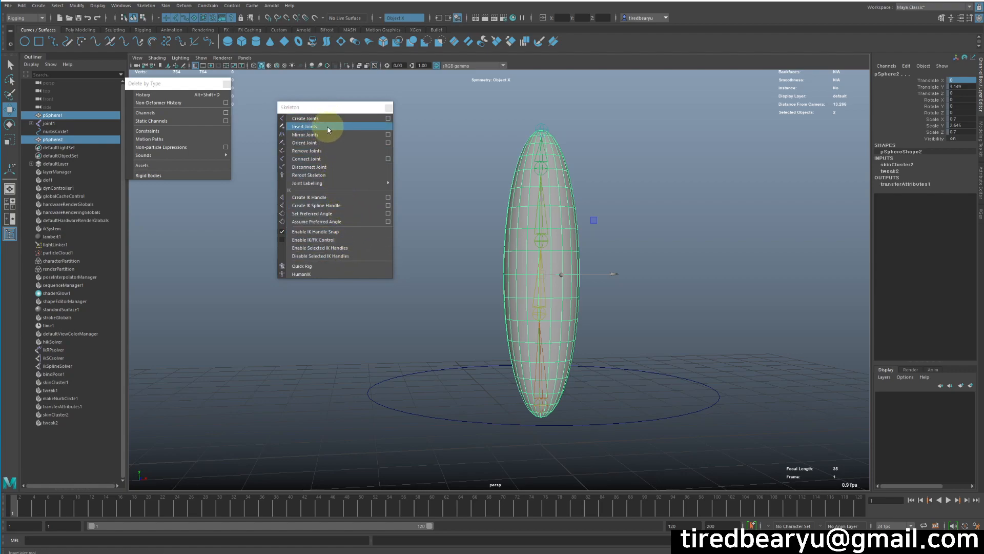
pyautogui.click(387, 107)
# Copy skin weights from pSphere1 to pSphere2 with closest point on surface and one-to-one influence association.
pyautogui.click(166, 6)
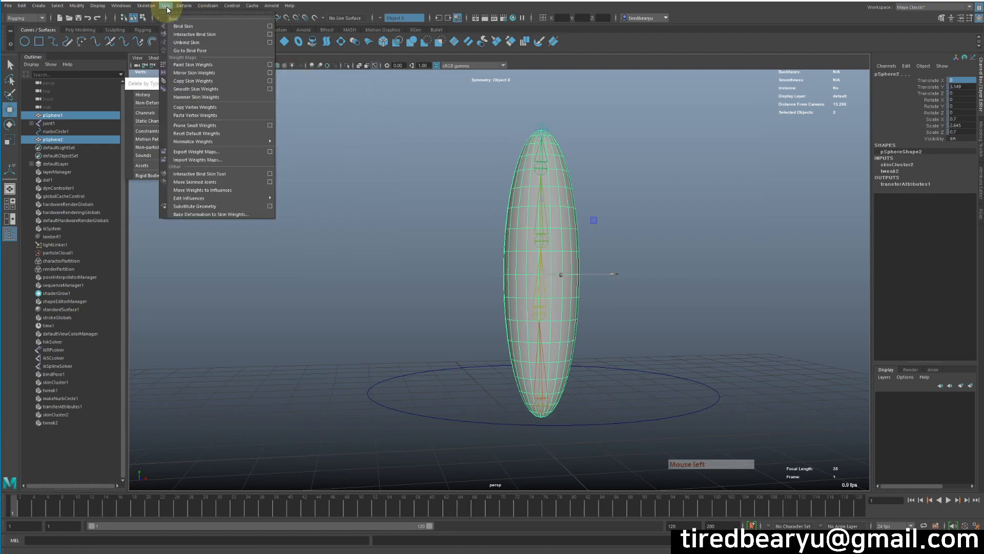
pyautogui.click(193, 11)
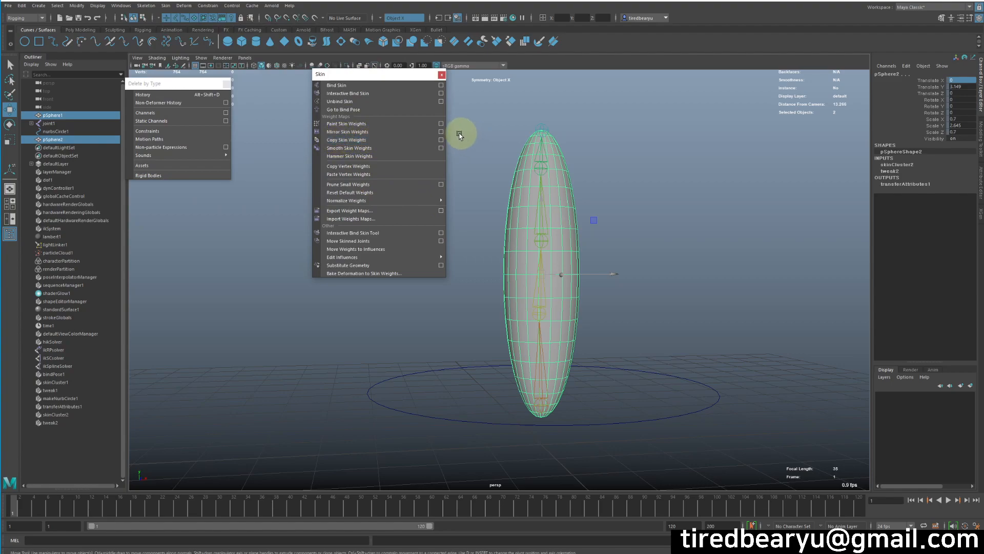
pyautogui.click(441, 139)
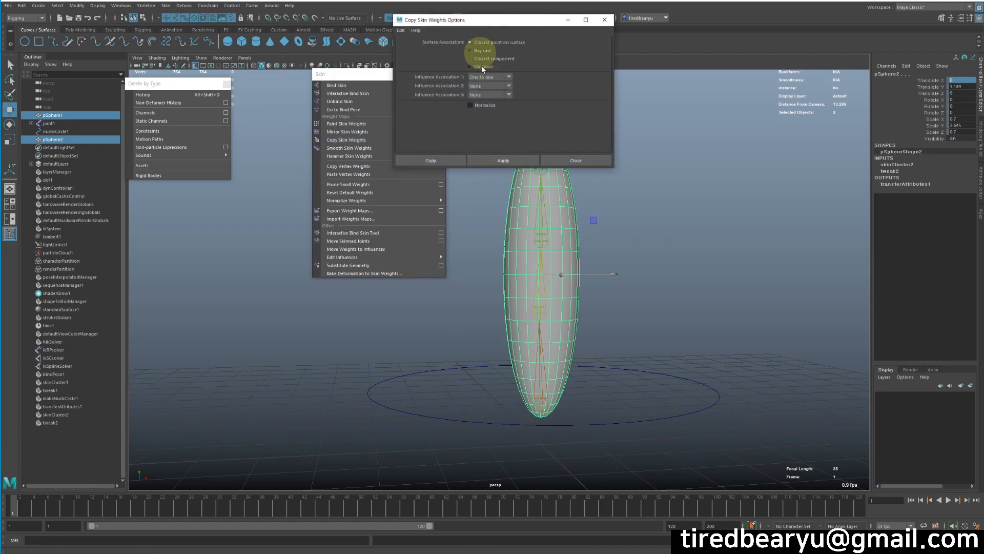
pyautogui.moveTo(501, 19); pyautogui.dragTo(746, 51)
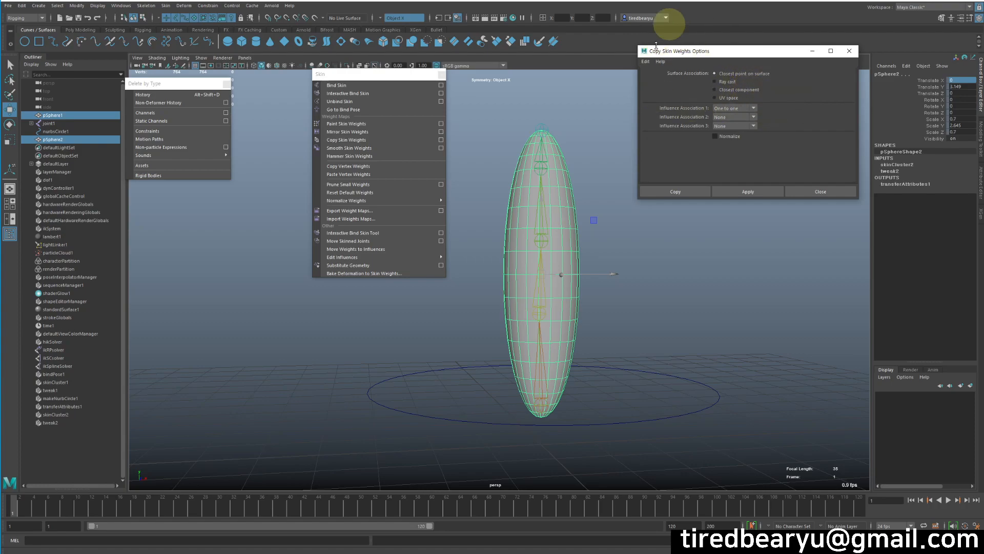
pyautogui.moveTo(733, 50); pyautogui.dragTo(718, 31)
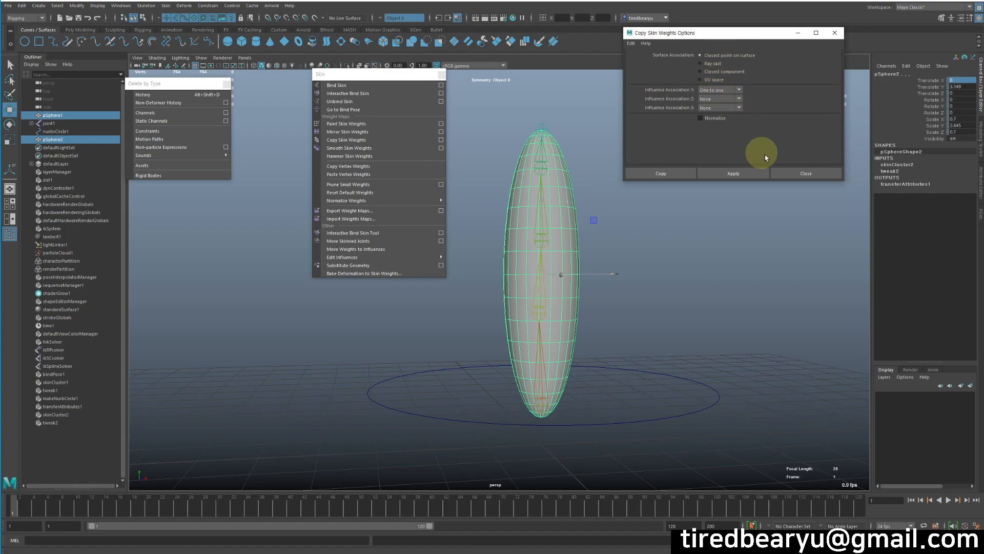
pyautogui.click(794, 175)
pyautogui.click(661, 173)
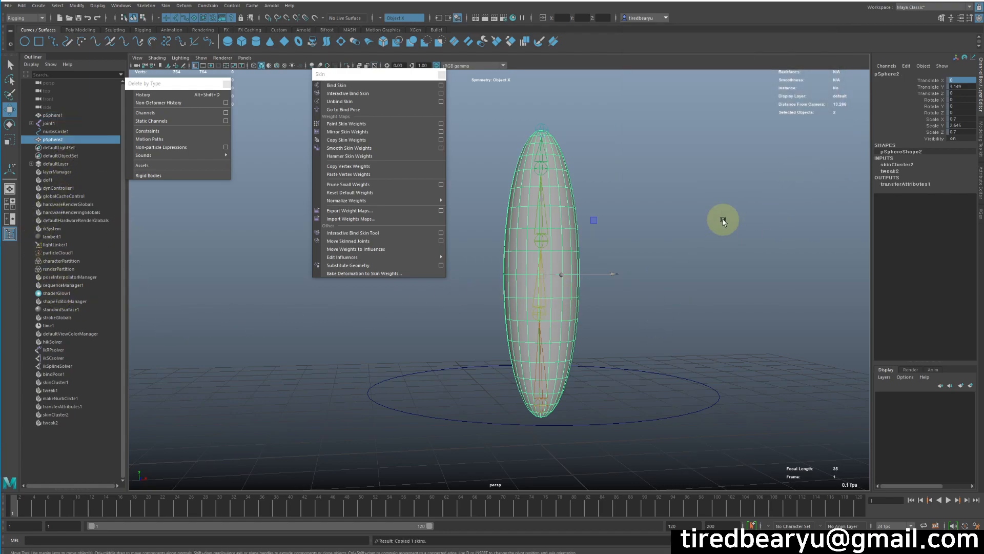
# Try bending the joint chain to compare both ellipsoids' deformation with the copied weights, and undo the rotations.
pyautogui.click(66, 115)
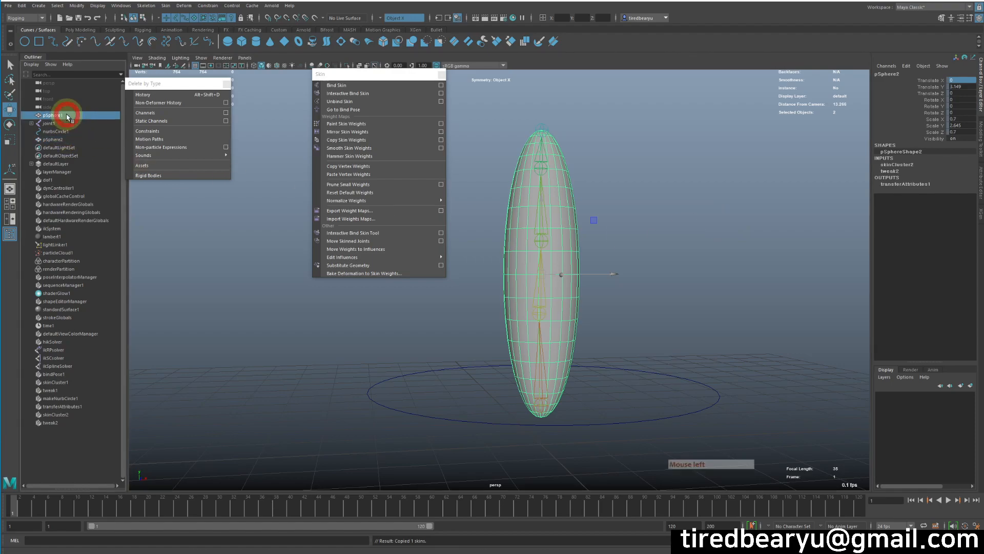
pyautogui.click(57, 123)
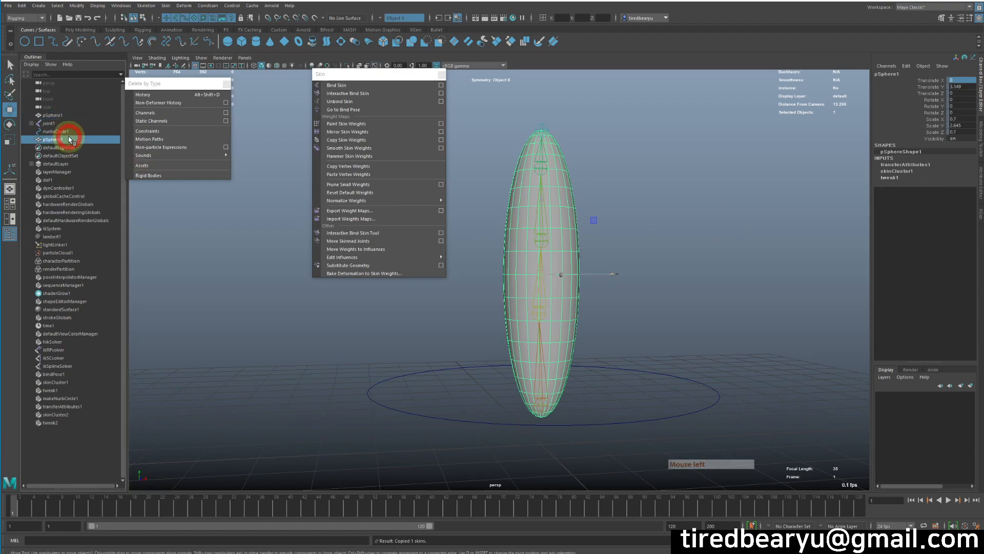
pyautogui.keyDown('alt'); pyautogui.moveTo(615, 267); pyautogui.dragTo(570, 285); pyautogui.keyUp('alt')
pyautogui.press('e')
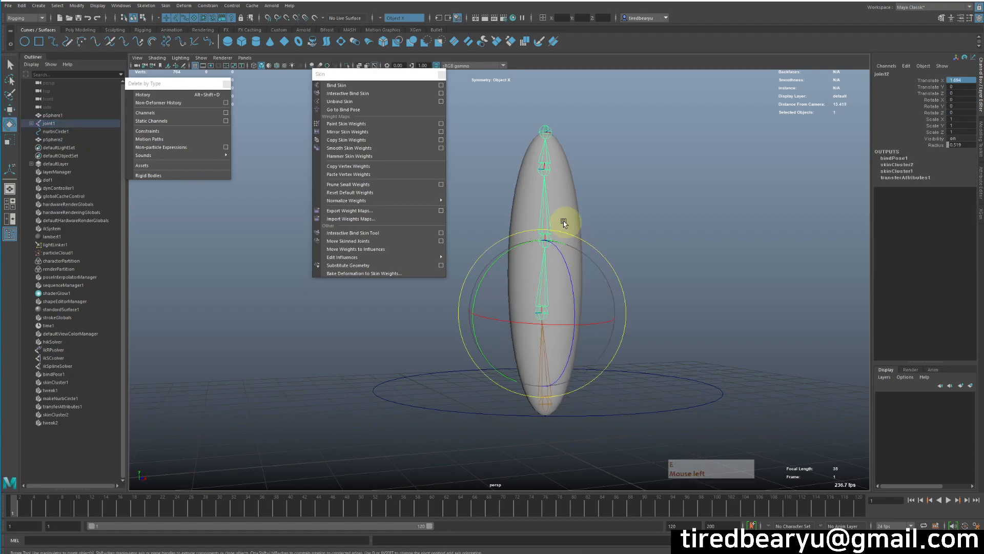
pyautogui.press('q')
pyautogui.keyDown('shift'); pyautogui.moveTo(512, 201); pyautogui.dragTo(578, 202); pyautogui.keyUp('shift')
pyautogui.keyDown('shift'); pyautogui.moveTo(537, 170); pyautogui.dragTo(494, 220); pyautogui.keyUp('shift')
pyautogui.press('e')
pyautogui.press('z')
pyautogui.moveTo(569, 209); pyautogui.dragTo(554, 290)
pyautogui.press('z')
pyautogui.press('q')
# Delete the original ellipsoid pSphere1, and show the skinCluster2 attributes of pSphere2.
pyautogui.click(56, 115)
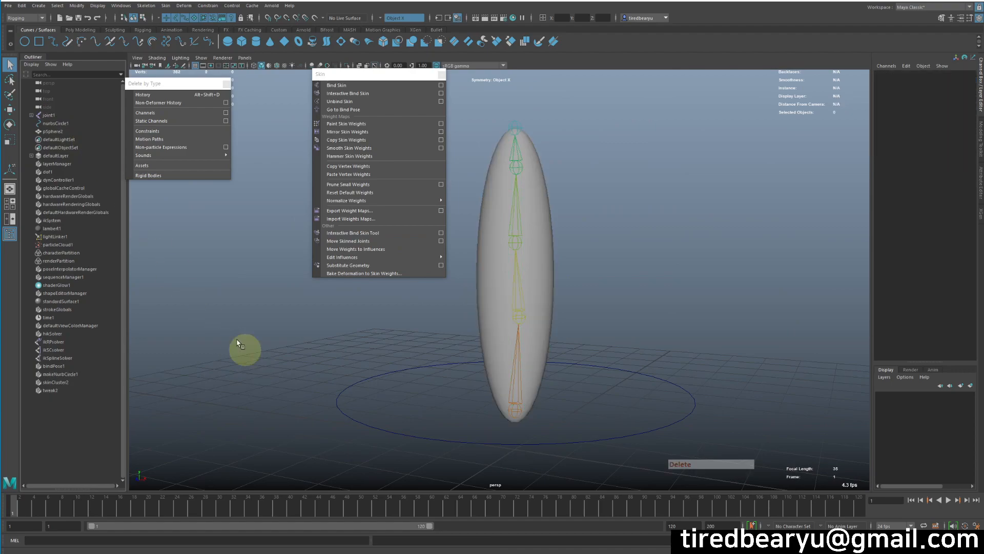
pyautogui.click(57, 131)
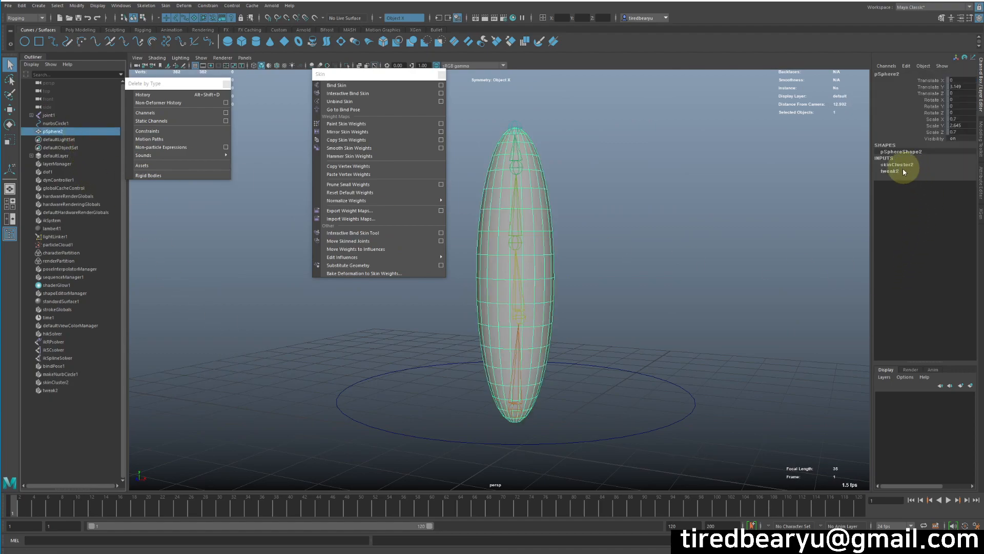
pyautogui.click(903, 165)
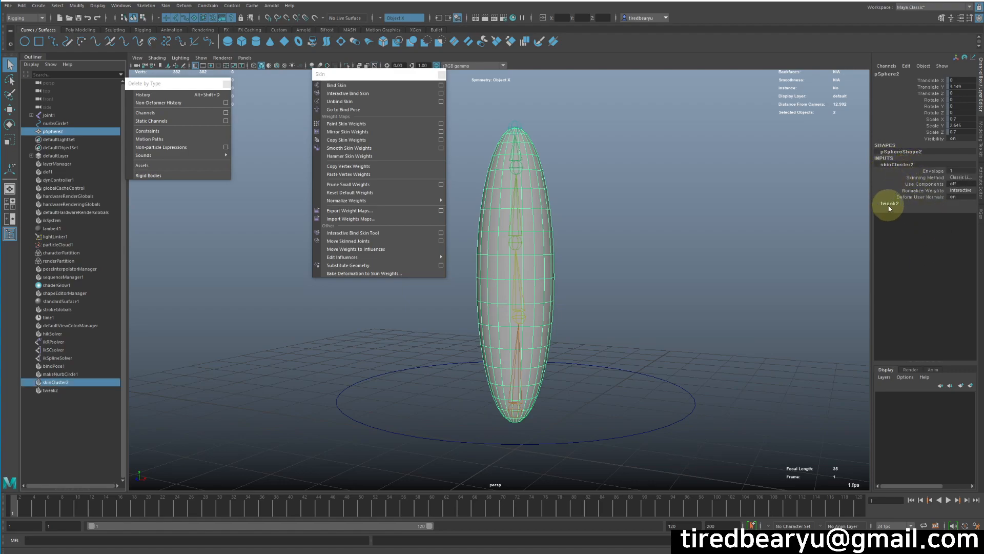
# Rotate the joints above the base sideways to bend pSphere2 and test its copied skin weights.
pyautogui.keyDown('alt'); pyautogui.moveTo(558, 262); pyautogui.dragTo(613, 273); pyautogui.keyUp('alt')
pyautogui.click(613, 273)
pyautogui.moveTo(526, 284); pyautogui.dragTo(604, 309)
pyautogui.keyDown('alt'); pyautogui.moveTo(684, 298); pyautogui.dragTo(715, 313, button='middle'); pyautogui.keyUp('alt')
pyautogui.press('e')
pyautogui.moveTo(662, 300); pyautogui.dragTo(641, 278)
pyautogui.click(675, 246)
pyautogui.click(714, 270)
pyautogui.hotkey('ctrl', 'z')
pyautogui.moveTo(702, 239); pyautogui.dragTo(710, 259)
pyautogui.press('q')
pyautogui.press('e')
pyautogui.moveTo(732, 222); pyautogui.dragTo(767, 260)
pyautogui.click(789, 323)
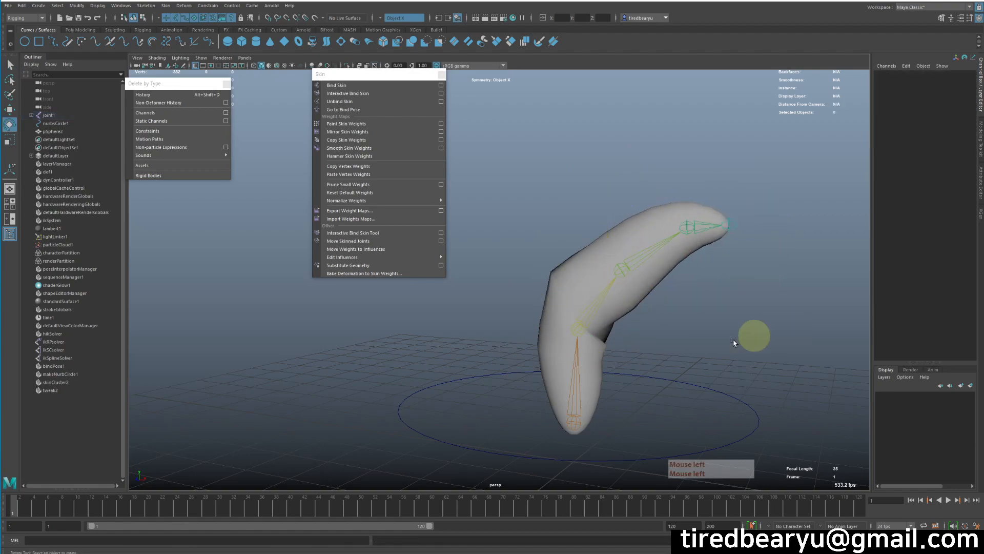
# Switch to the Modeling menu set and show pSphere2's UVs in the UV Editor, placing its window over the viewport.
pyautogui.press('q')
pyautogui.click(641, 302)
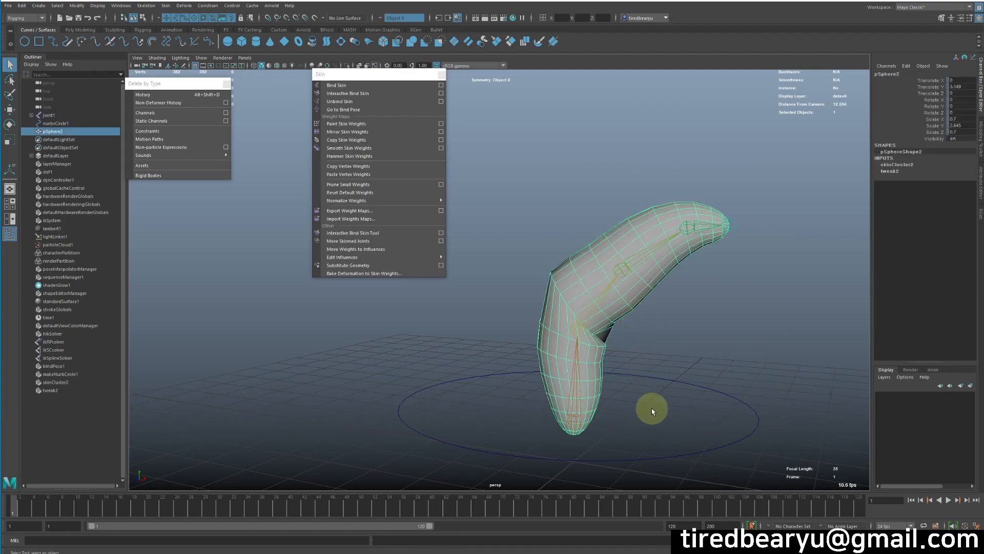
pyautogui.click(249, 6)
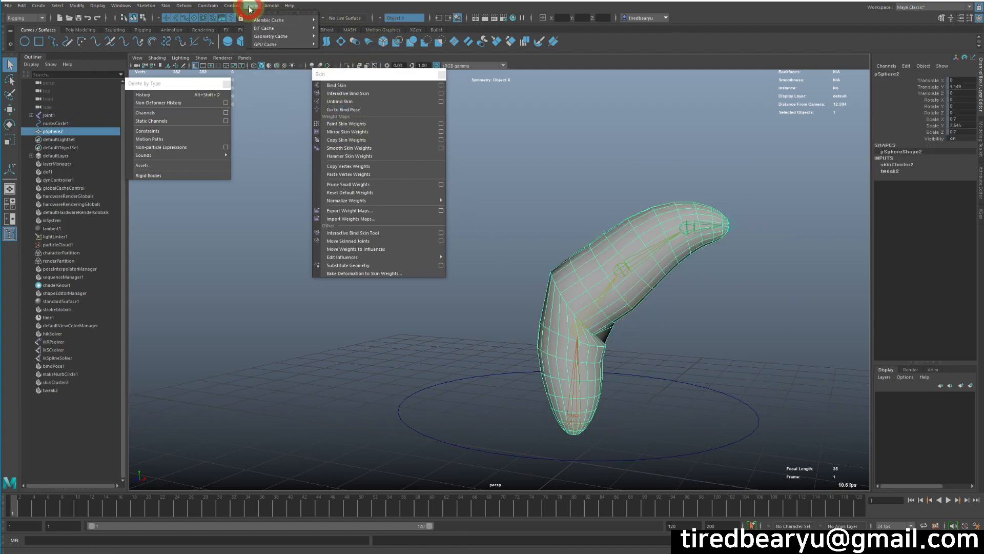
pyautogui.click(15, 18)
pyautogui.click(17, 26)
pyautogui.click(313, 6)
pyautogui.click(331, 20)
pyautogui.click(375, 122)
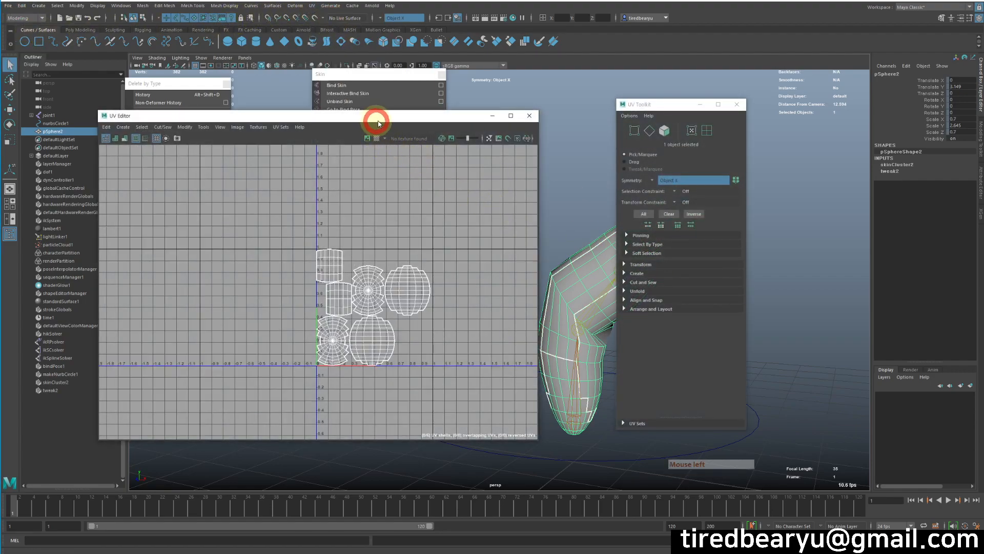
pyautogui.moveTo(391, 115); pyautogui.dragTo(877, 93)
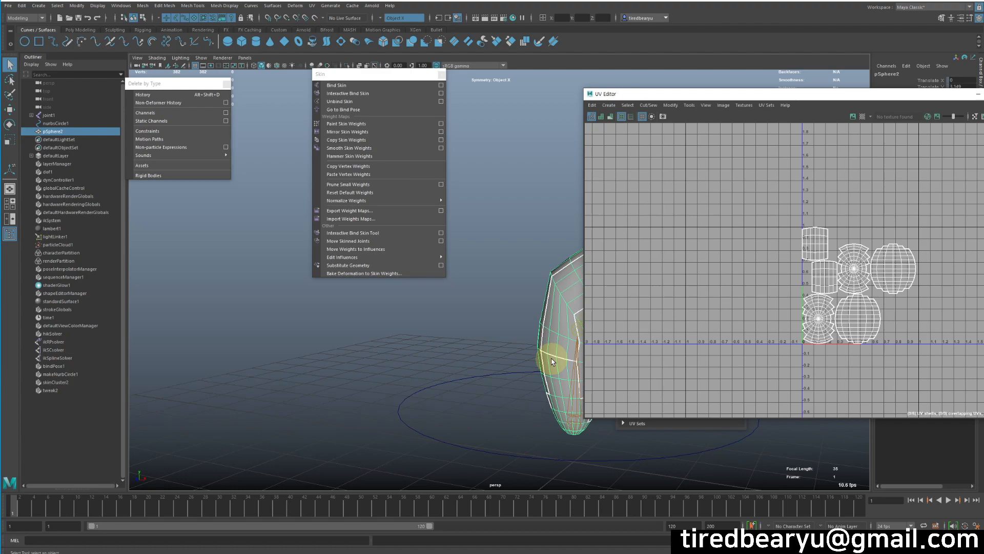
pyautogui.moveTo(872, 99); pyautogui.dragTo(621, 102)
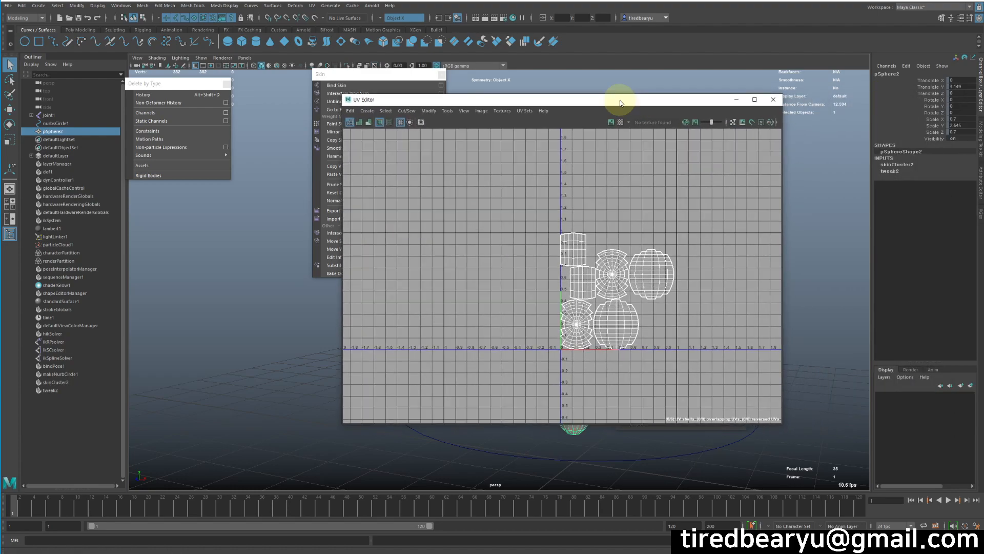